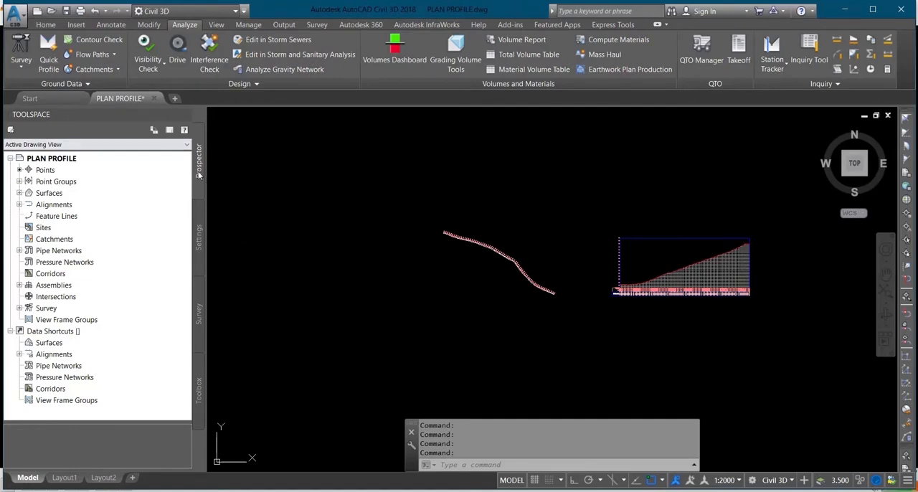
# Start creating view frames along Alignment_EG and open the layout template selection for the Plan and Profile sheet type
pyautogui.click(90, 320)
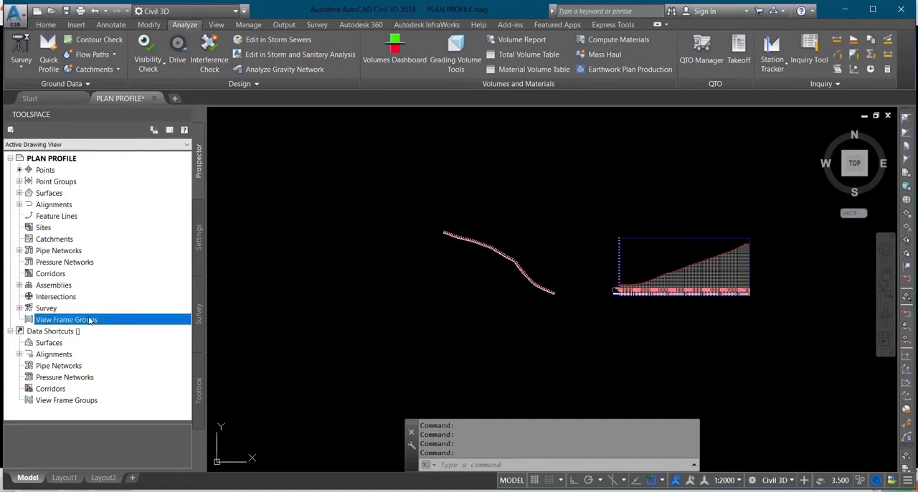
pyautogui.rightClick(90, 321)
pyautogui.click(124, 326)
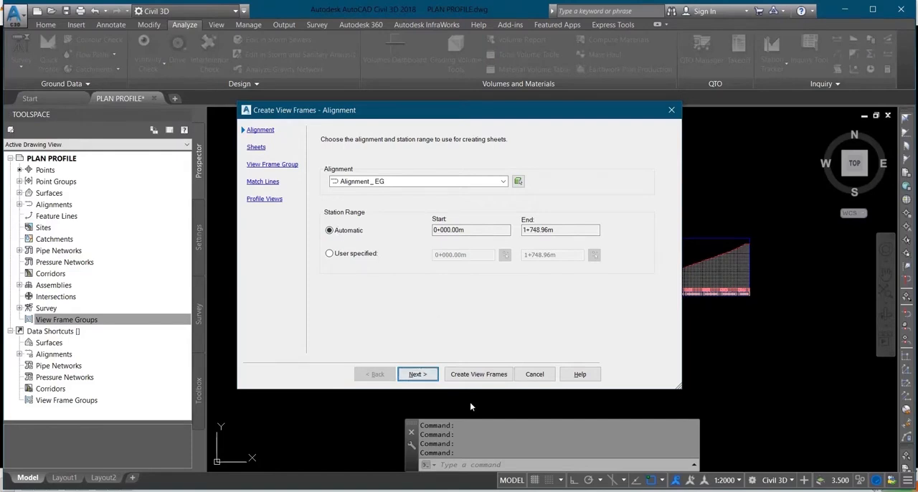
pyautogui.click(432, 379)
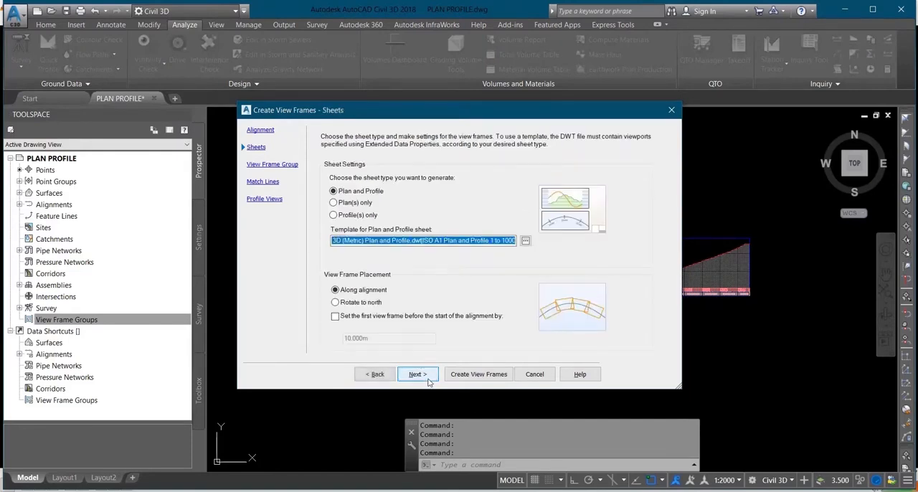
pyautogui.click(526, 242)
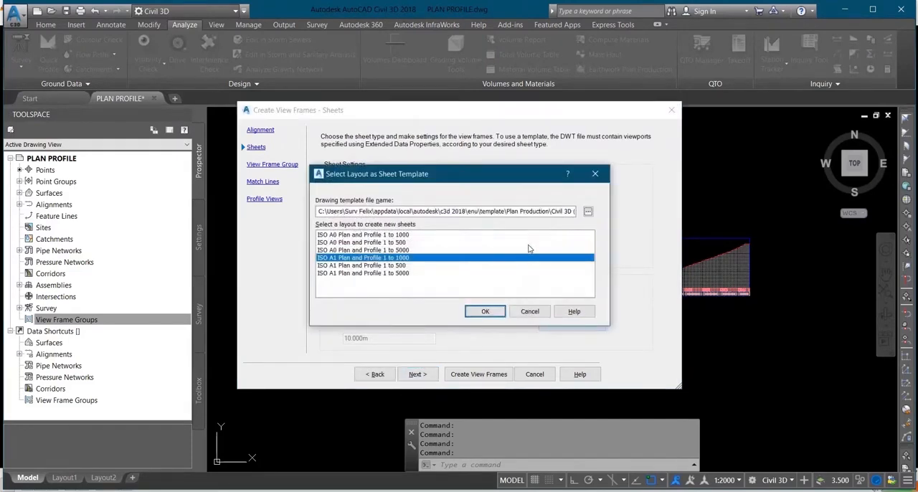
# Open the Civil 3D (Metric) Plan and Profile template from the Plan Production folder as a drawing and cancel the view frame creation
pyautogui.click(589, 211)
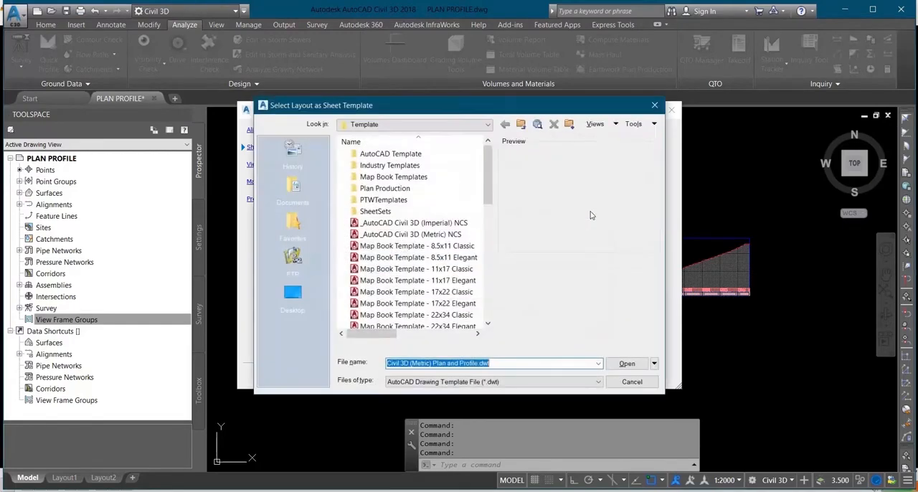
pyautogui.click(403, 190)
pyautogui.doubleClick(404, 190)
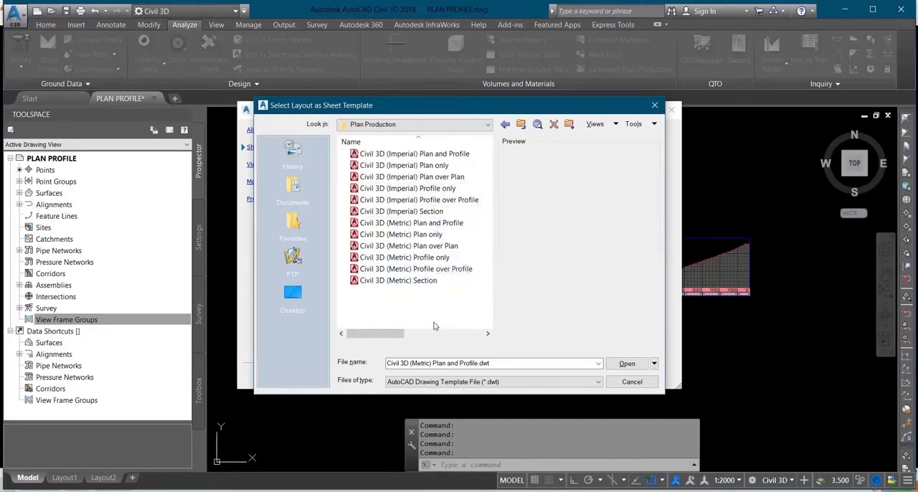
pyautogui.click(407, 227)
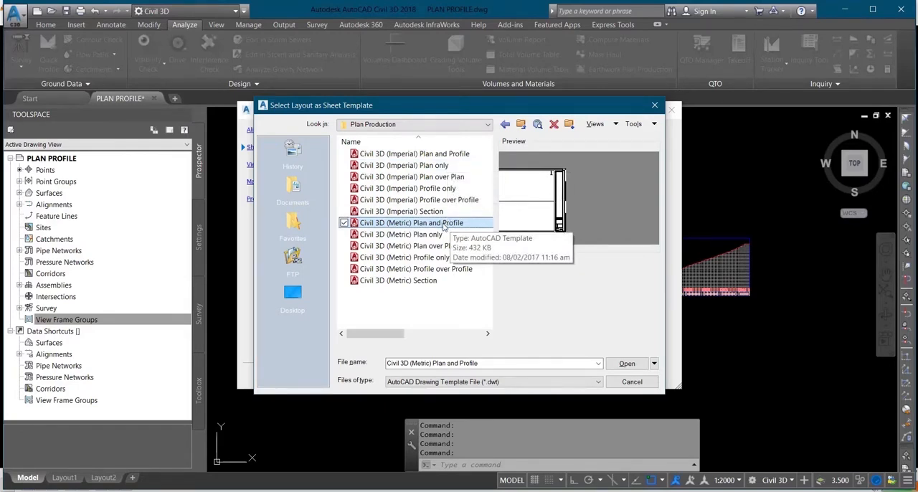
pyautogui.rightClick(445, 223)
pyautogui.click(470, 223)
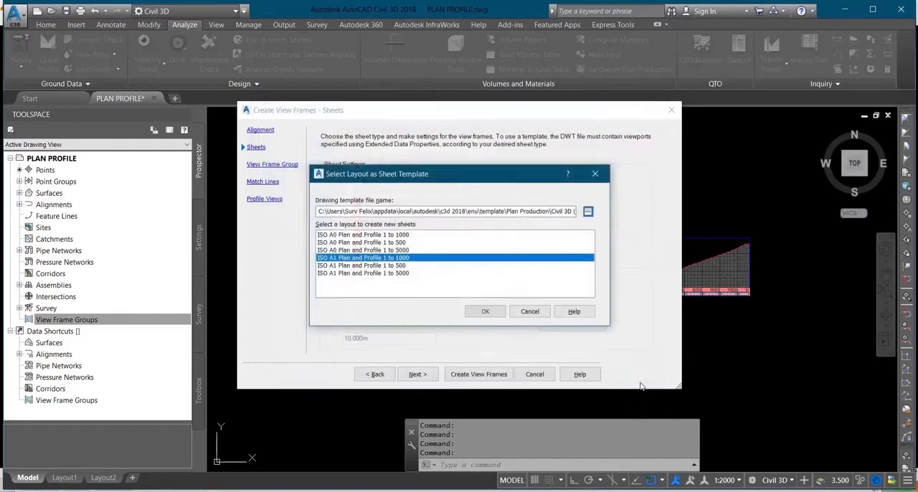
pyautogui.click(530, 311)
pyautogui.click(535, 375)
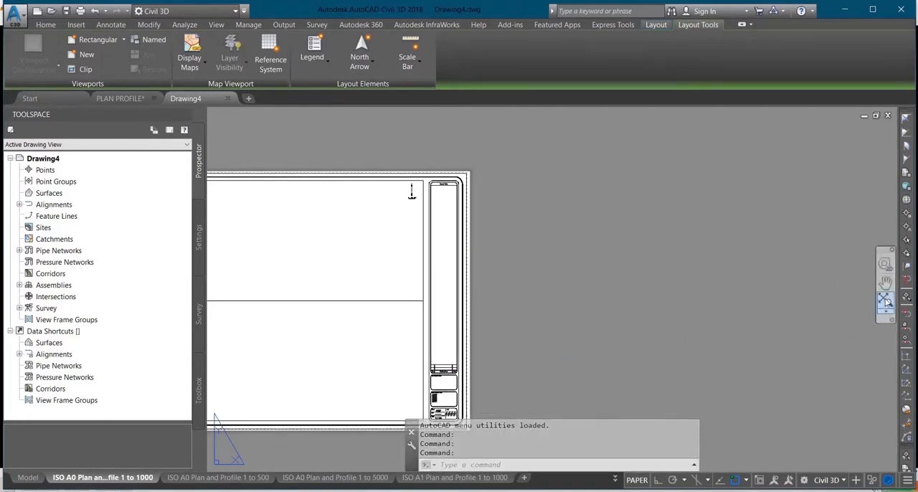
# Create a new page setup named "3D 1 TO 2000" for the ISO A0 Plan and Profile 1 to 1000 layout
pyautogui.click(887, 301)
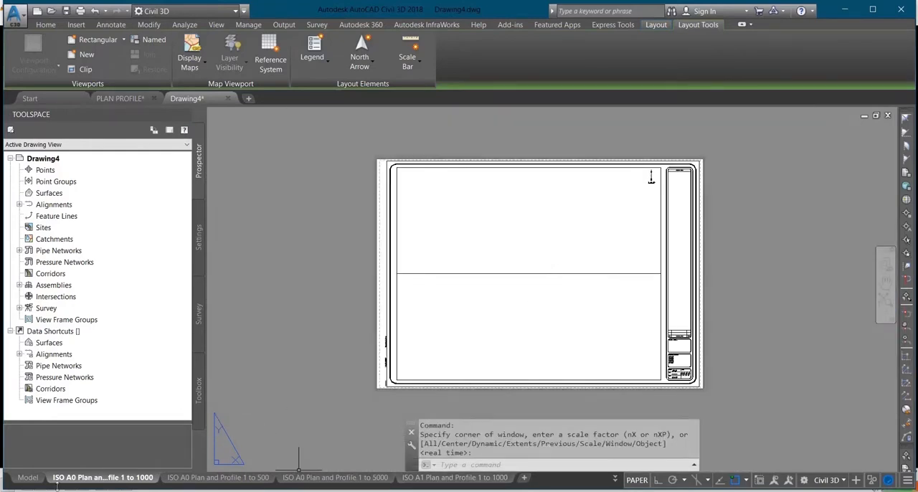
pyautogui.moveTo(77, 483)
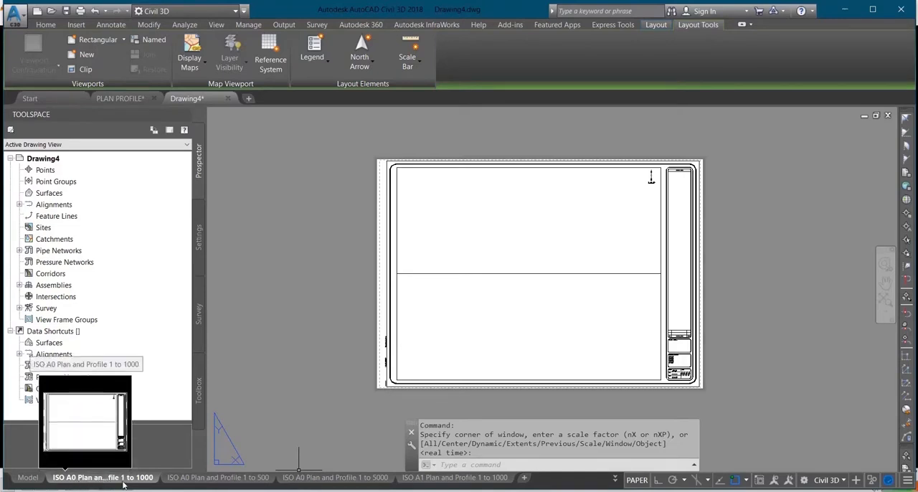
pyautogui.moveTo(212, 484)
pyautogui.rightClick(135, 478)
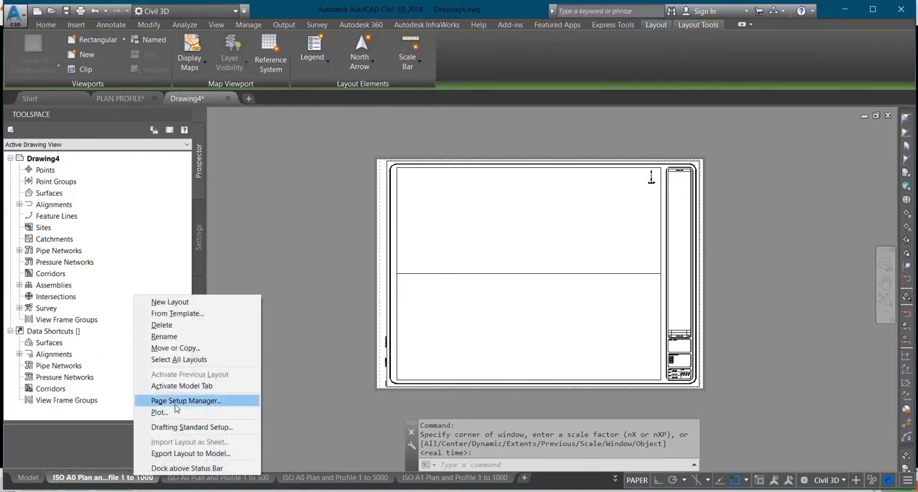
pyautogui.click(179, 402)
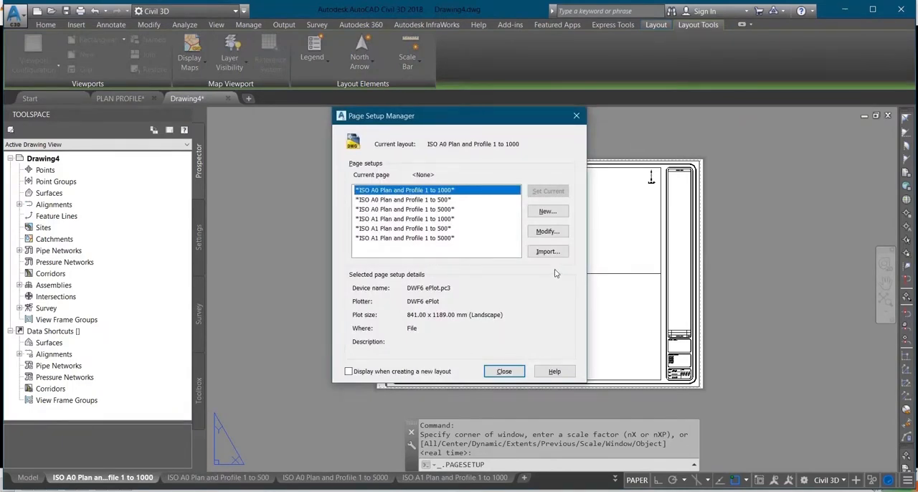
pyautogui.click(547, 212)
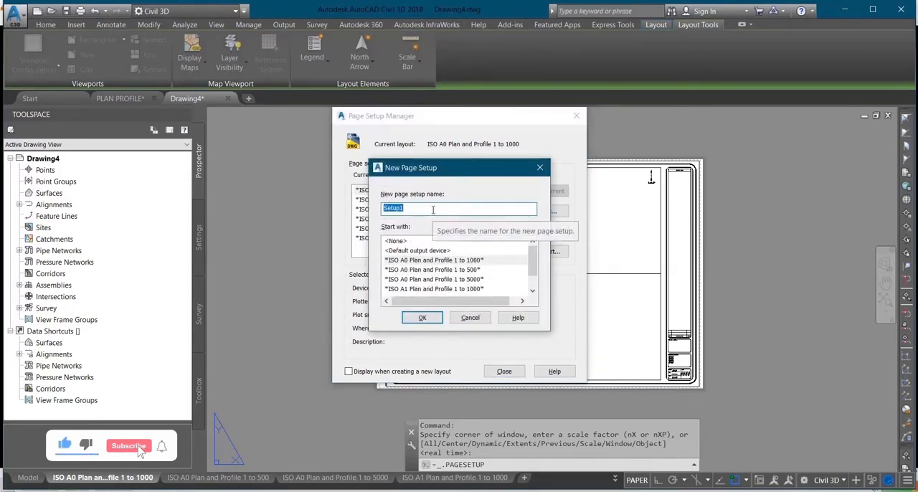
pyautogui.write('3D 1')
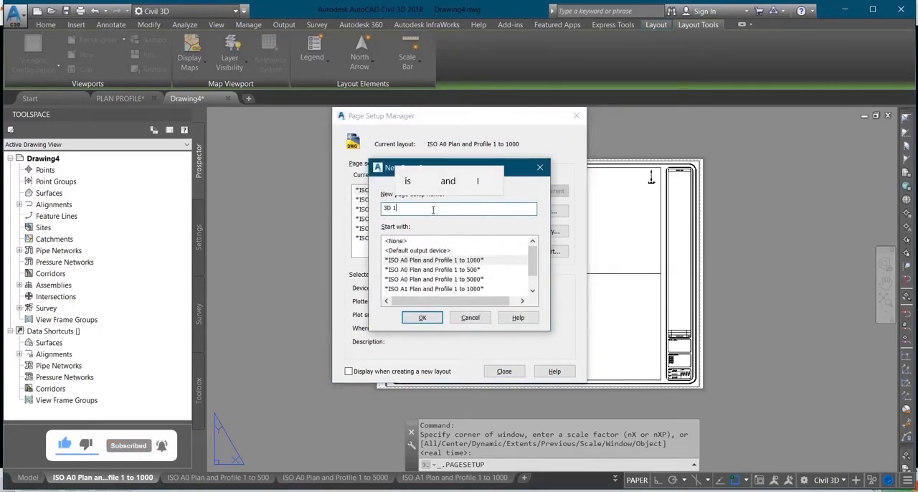
pyautogui.write(' TO 2000')
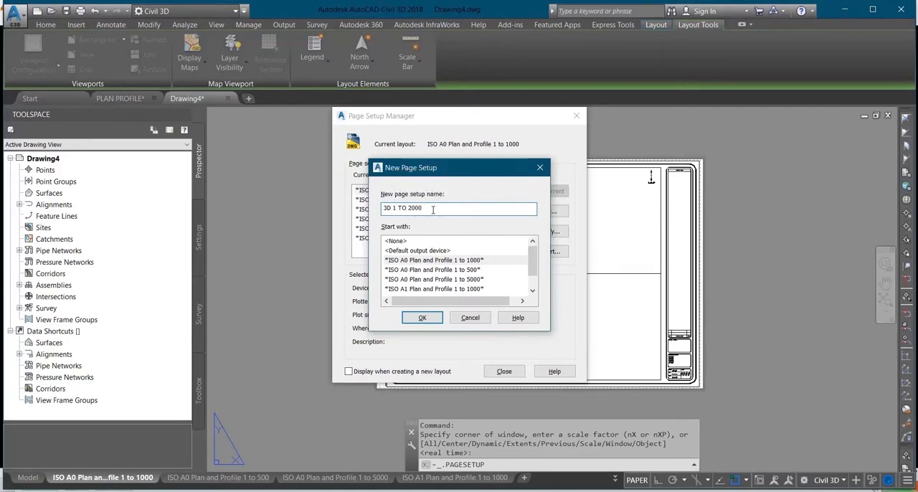
pyautogui.click(422, 317)
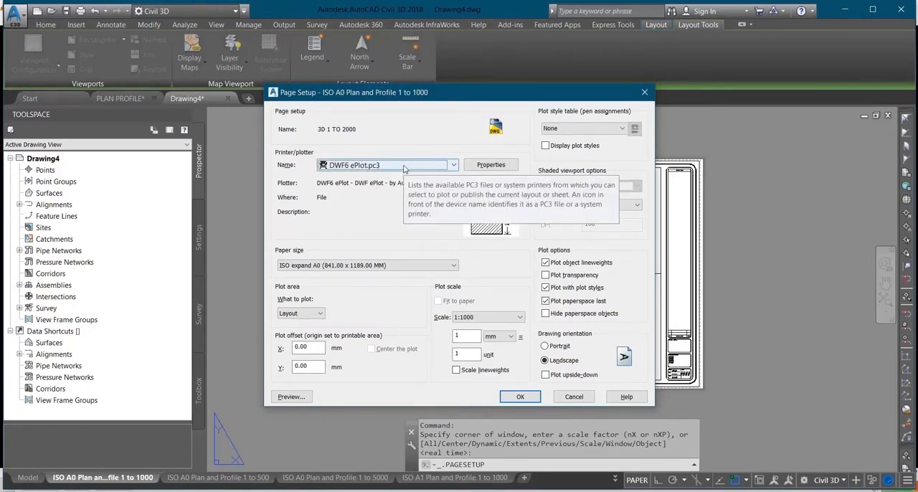
# Set the plot scale of the new page setup to 1:2000
pyautogui.click(388, 166)
pyautogui.click(373, 280)
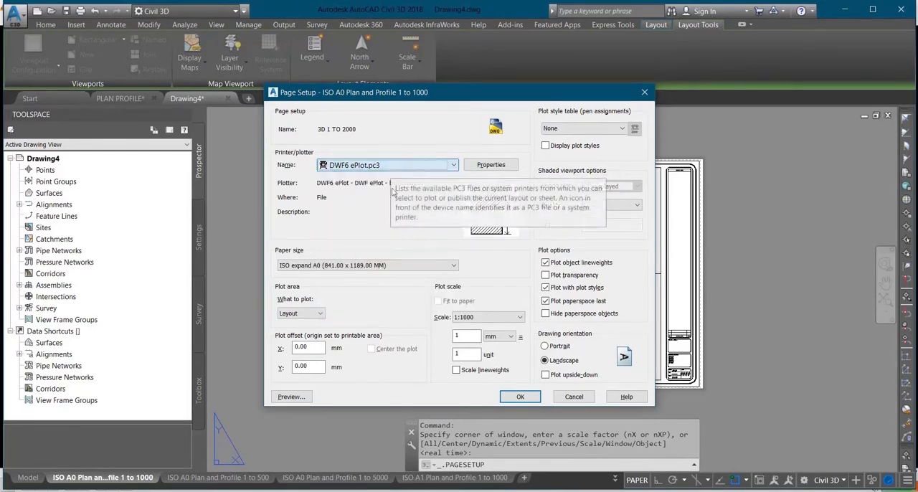
pyautogui.click(376, 267)
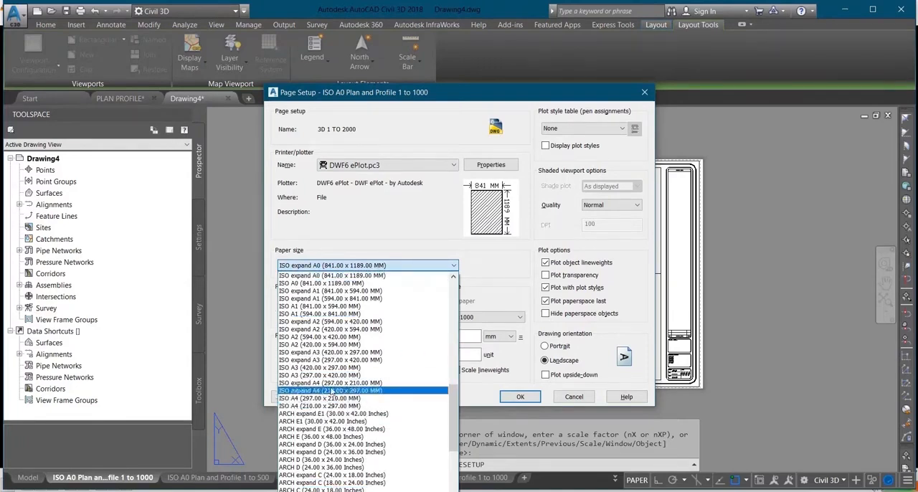
pyautogui.click(369, 266)
pyautogui.click(505, 317)
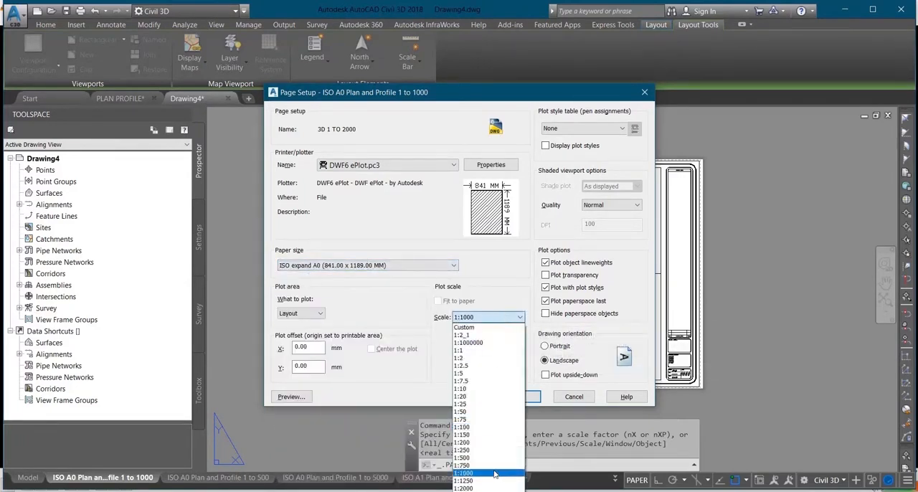
pyautogui.click(488, 481)
pyautogui.click(505, 318)
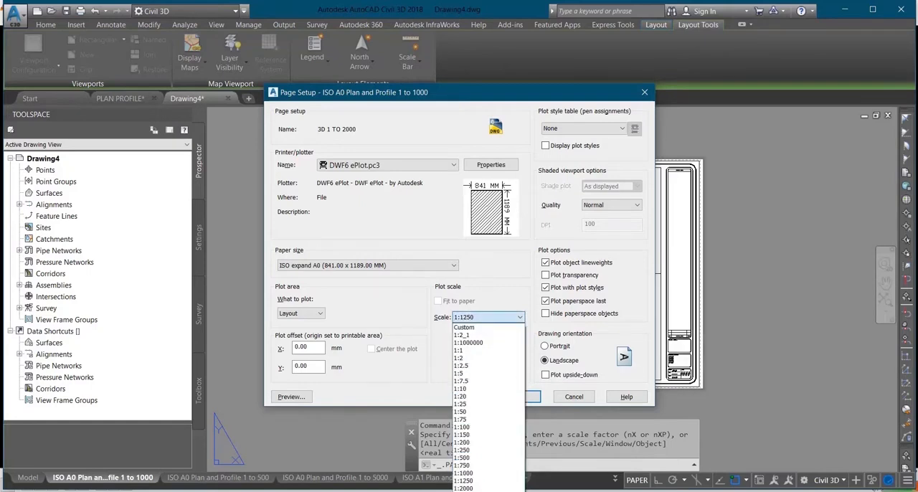
pyautogui.click(486, 488)
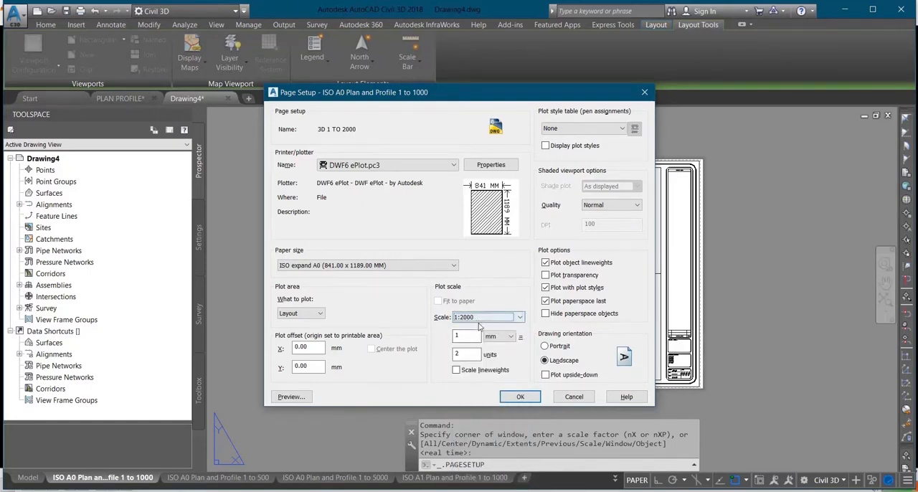
# Set the page setup's plotter to DWG To PDF.pc3 and its paper size to ISO A3 (420.00 x 297.00 MM), and accept the settings
pyautogui.click(431, 165)
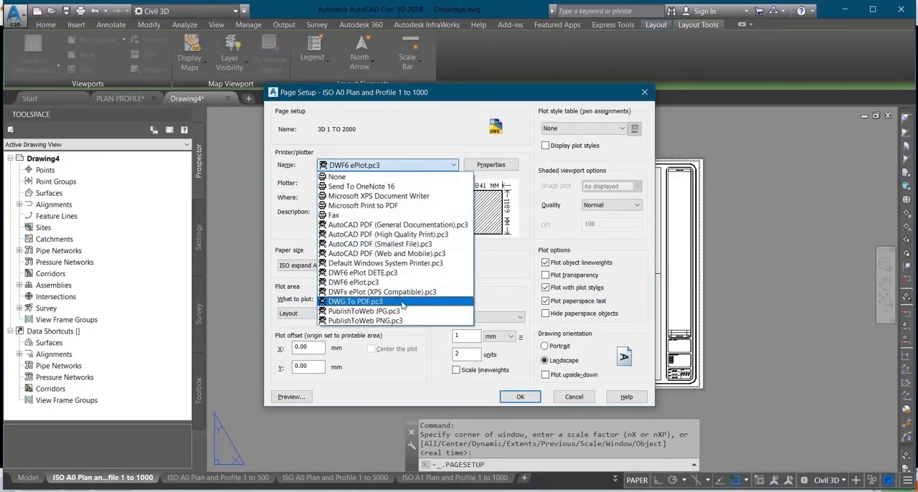
pyautogui.click(403, 302)
pyautogui.click(380, 266)
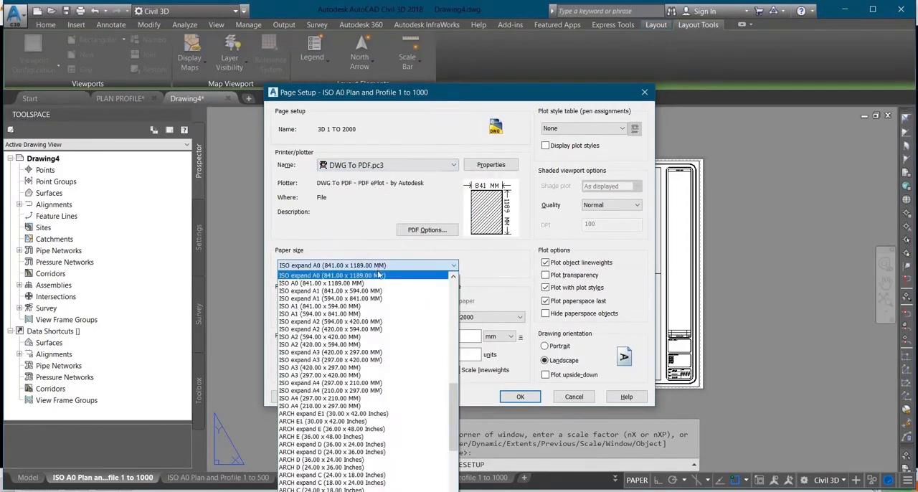
pyautogui.click(357, 369)
pyautogui.click(502, 317)
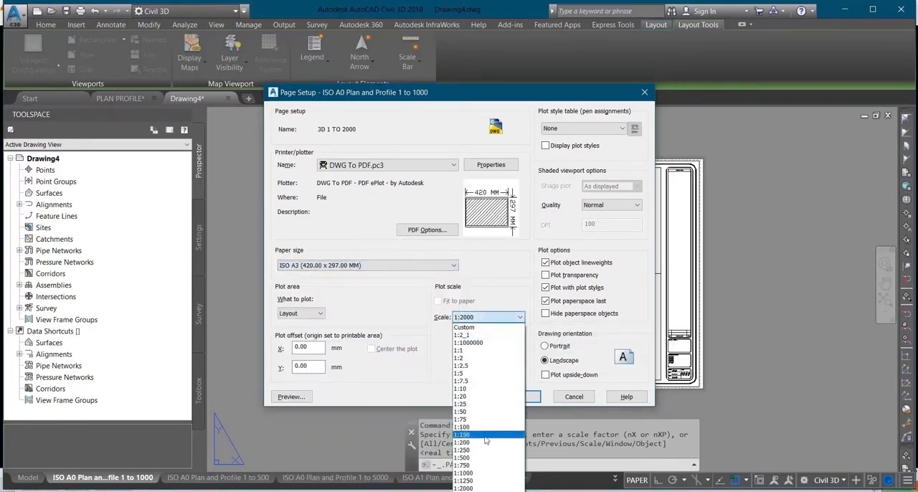
pyautogui.click(487, 317)
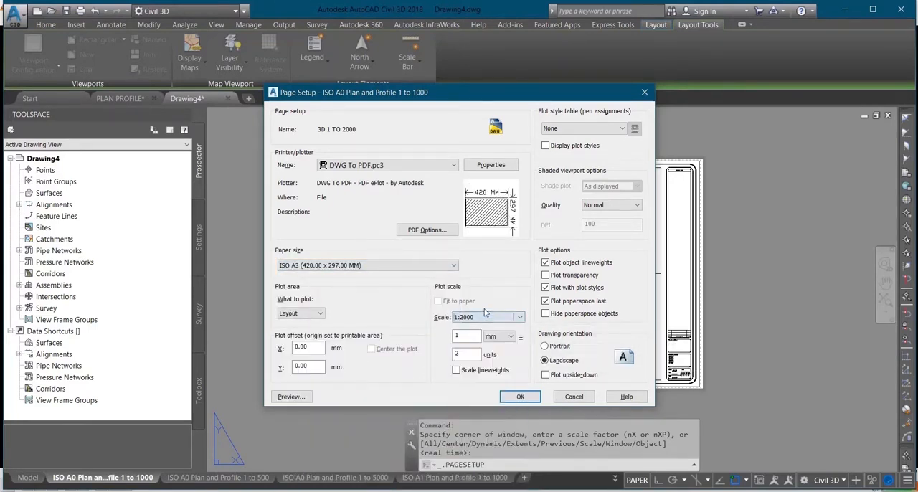
pyautogui.click(528, 399)
# Make the 3D 1 TO 2000 page setup current for the layout and close the page setup manager
pyautogui.click(387, 247)
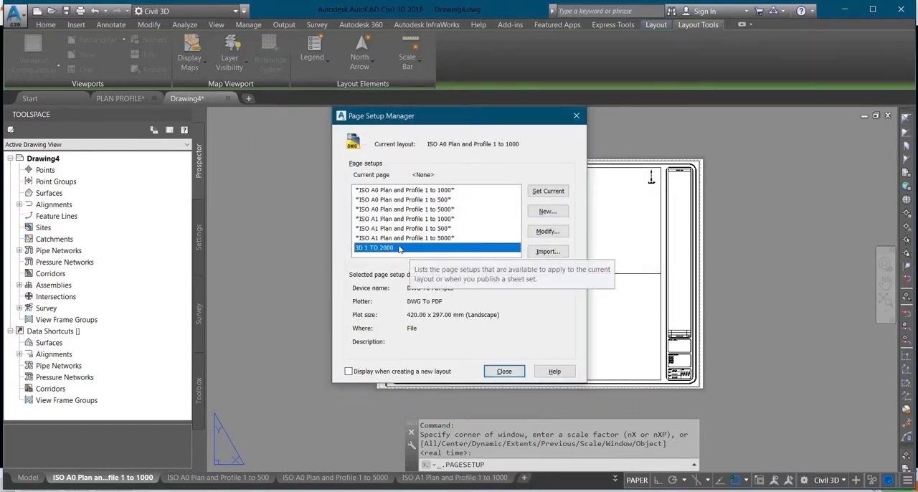
pyautogui.click(548, 191)
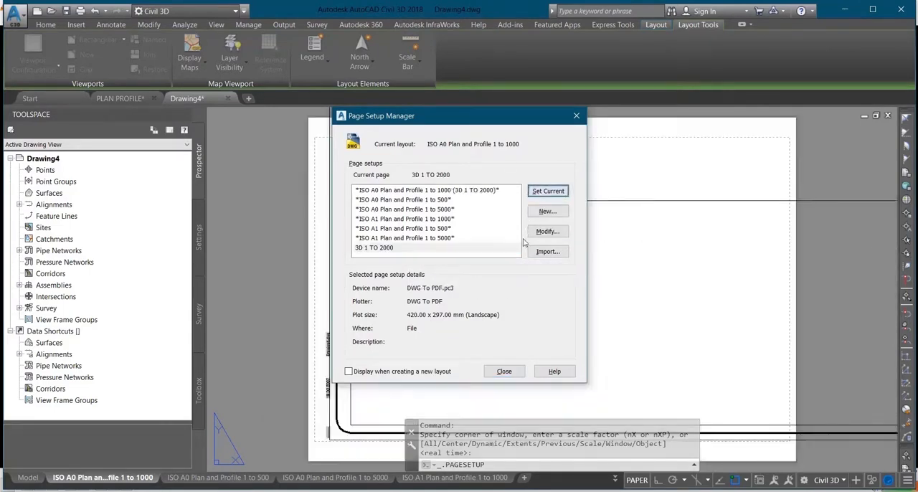
pyautogui.click(522, 376)
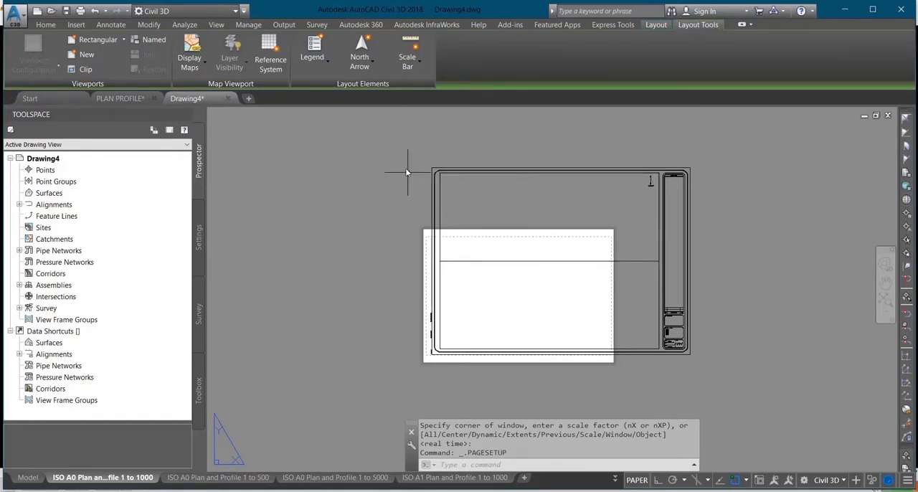
# Draw a horizontal line about 774 units long just inside the upper printable margin of the A3 sheet, with Ortho on
pyautogui.write('L')
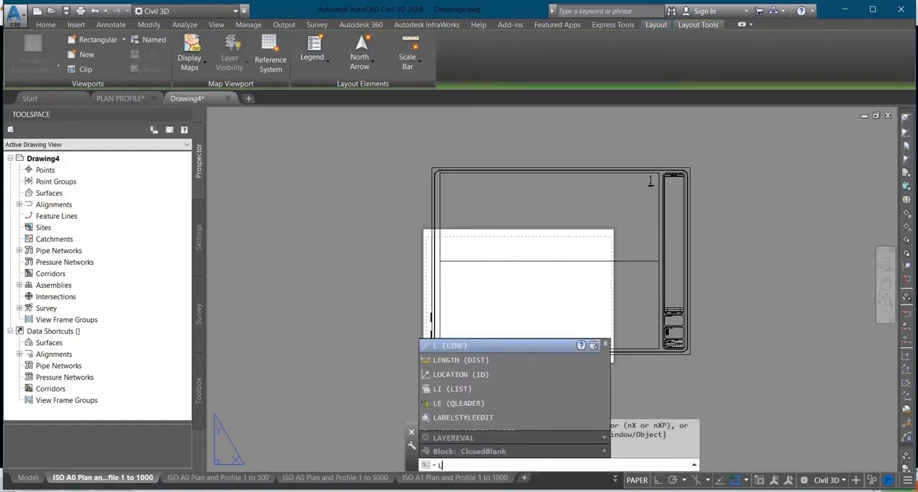
pyautogui.press('Return')
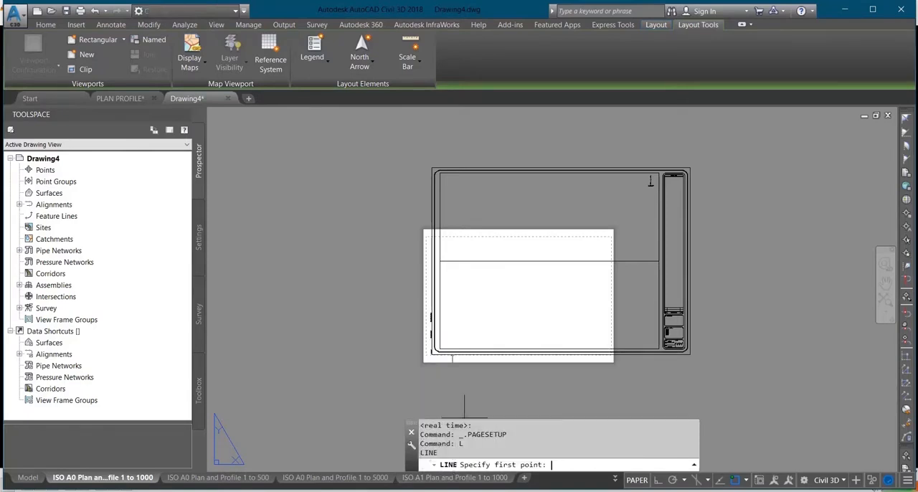
pyautogui.scroll(4, 426, 247)
pyautogui.scroll(-2, 424, 256)
pyautogui.scroll(3, 436, 262)
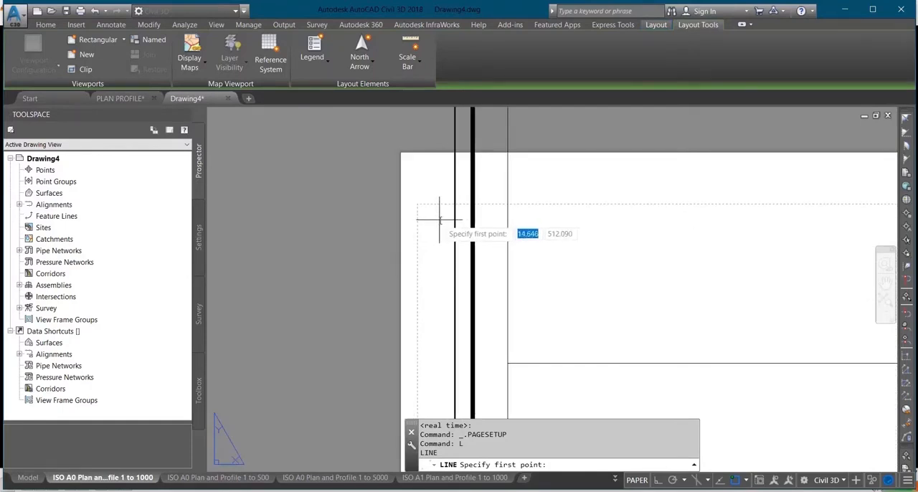
pyautogui.click(440, 221)
pyautogui.scroll(-2, 731, 250)
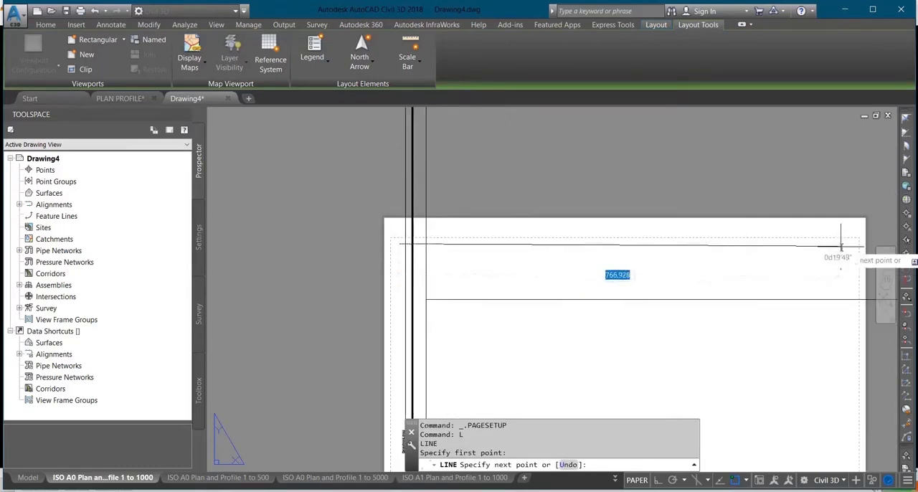
pyautogui.press('F8')
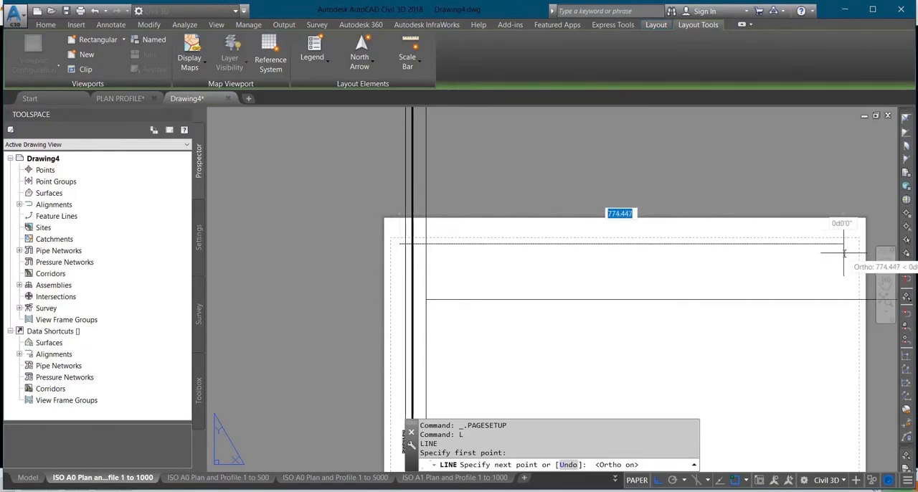
pyautogui.click(844, 253)
pyautogui.press('Return')
# List the properties of the new horizontal line to check its length
pyautogui.click(742, 244)
pyautogui.write('LI')
pyautogui.press('Return')
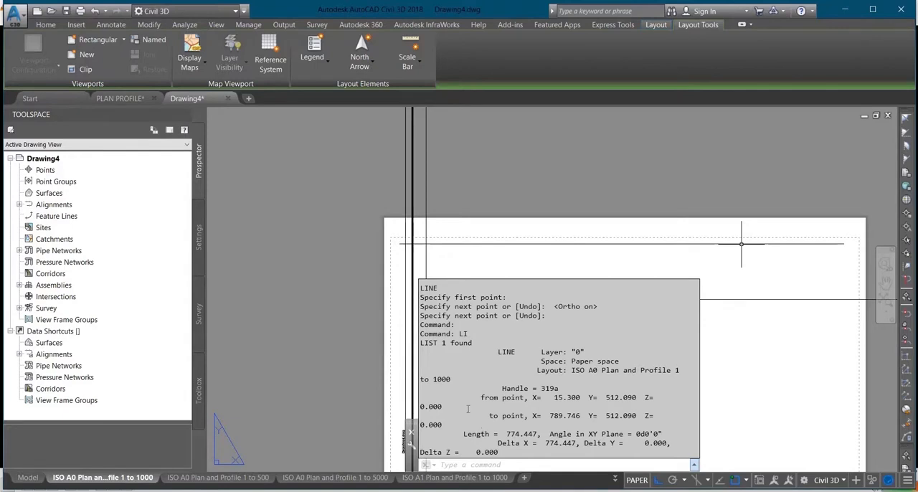
# Measure the full width of the title block's outer border with a temporary line along its upper edge, then cancel the line
pyautogui.press('Escape')
pyautogui.scroll(-4, 638, 237)
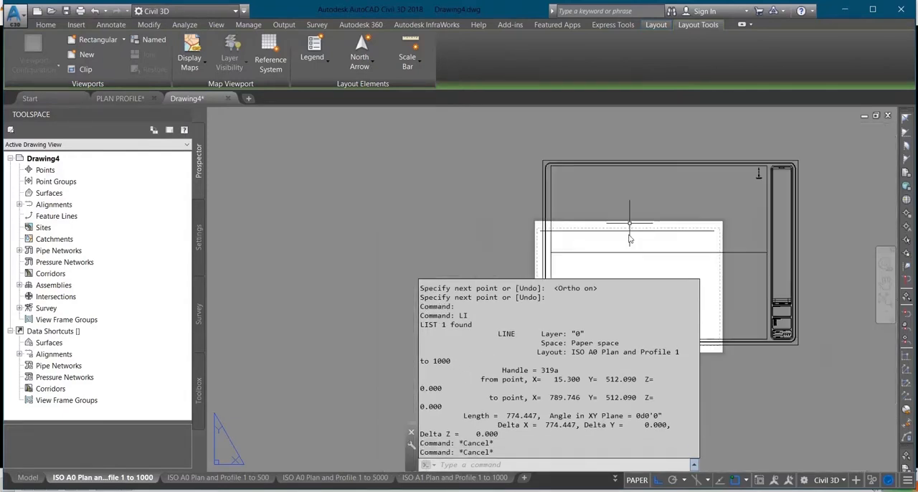
pyautogui.press('Escape')
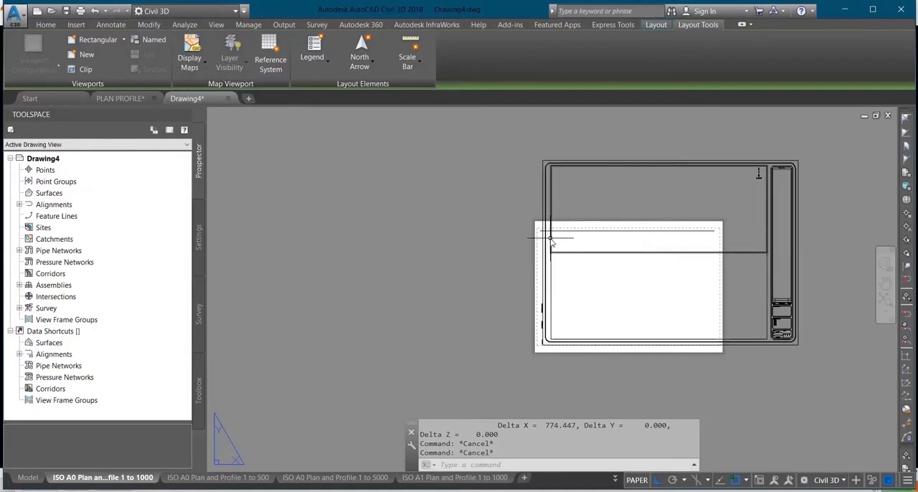
pyautogui.click(608, 231)
pyautogui.press('Escape')
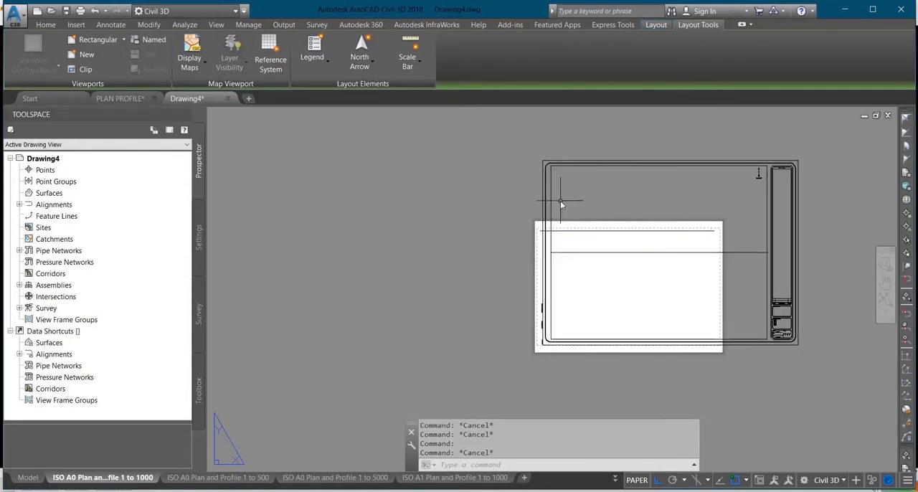
pyautogui.write('l')
pyautogui.press('Return')
pyautogui.click(549, 167)
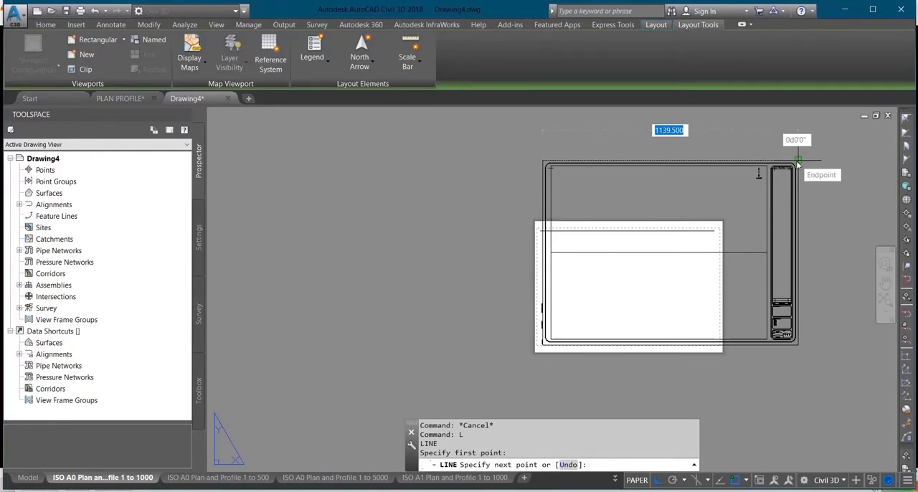
pyautogui.press('Escape')
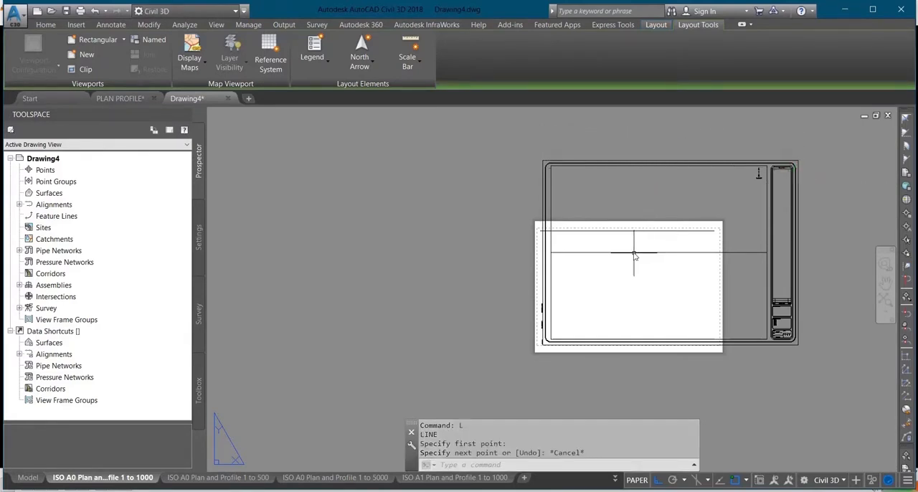
# Delete the horizontal reference line just inside the sheet's upper printable margin
pyautogui.scroll(4, 621, 236)
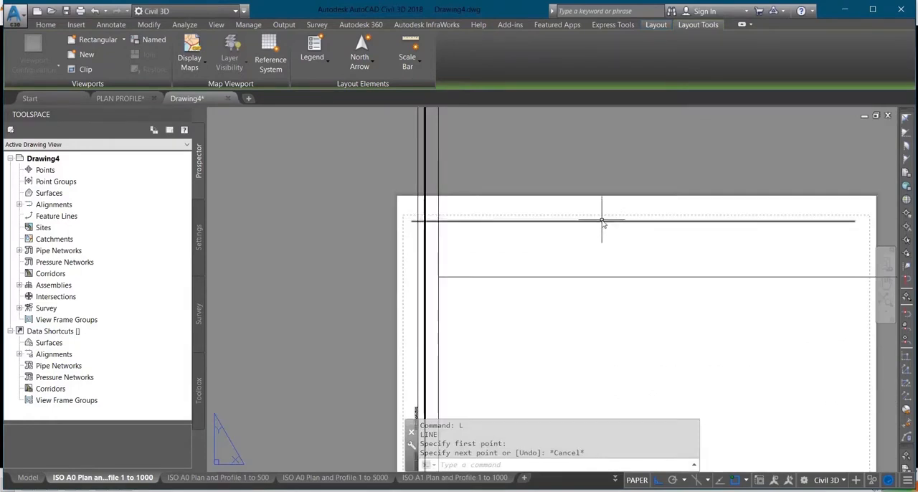
pyautogui.scroll(-4, 619, 173)
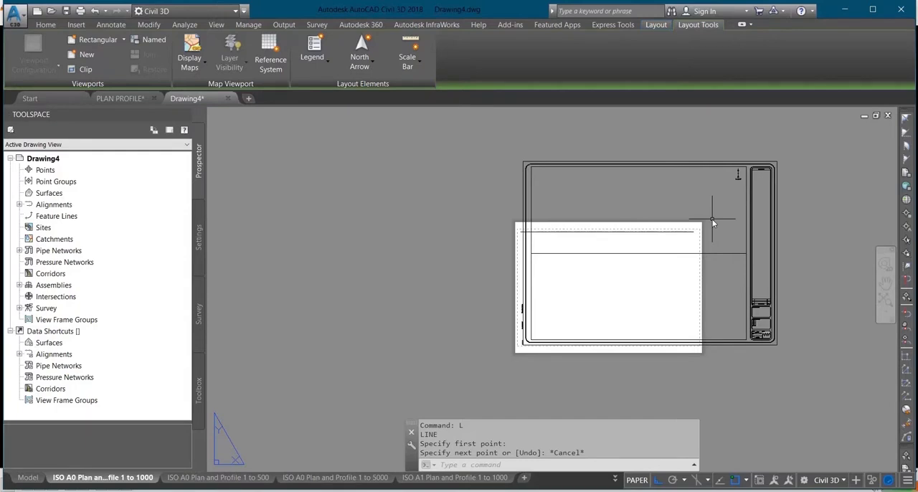
pyautogui.press('Delete')
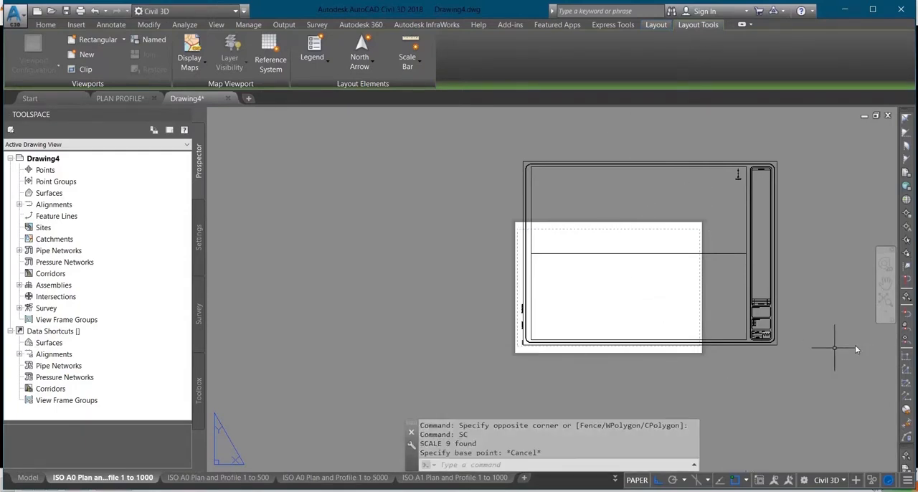
# Scale the title block, viewports and all other layout objects by a factor of 0.6796375603 about a base point near the border's lower-left corner
pyautogui.click(789, 365)
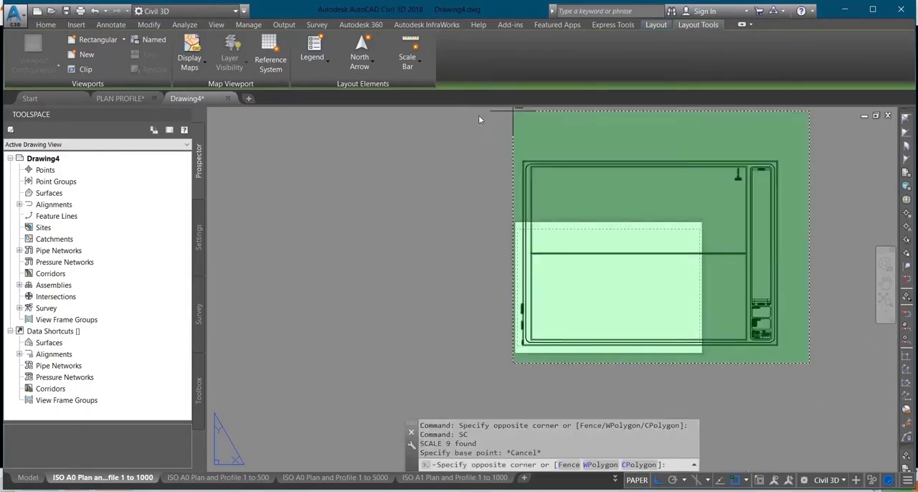
pyautogui.click(474, 131)
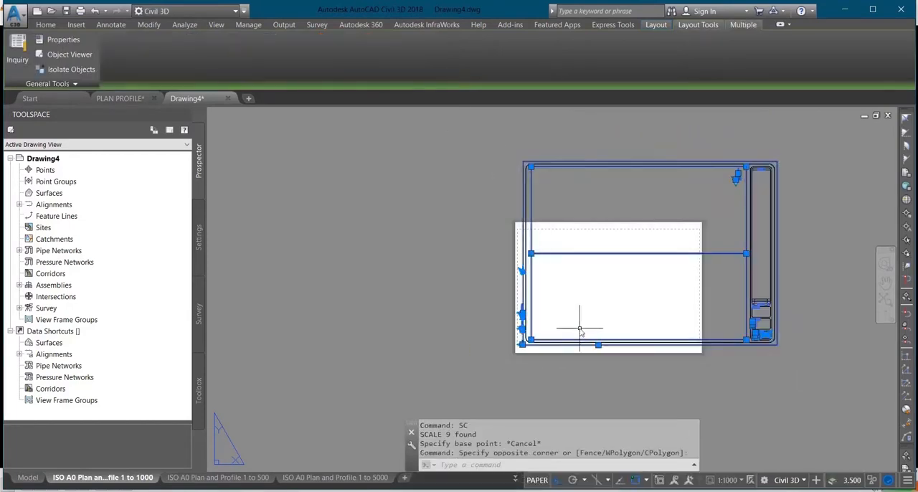
pyautogui.write('sc')
pyautogui.press('Return')
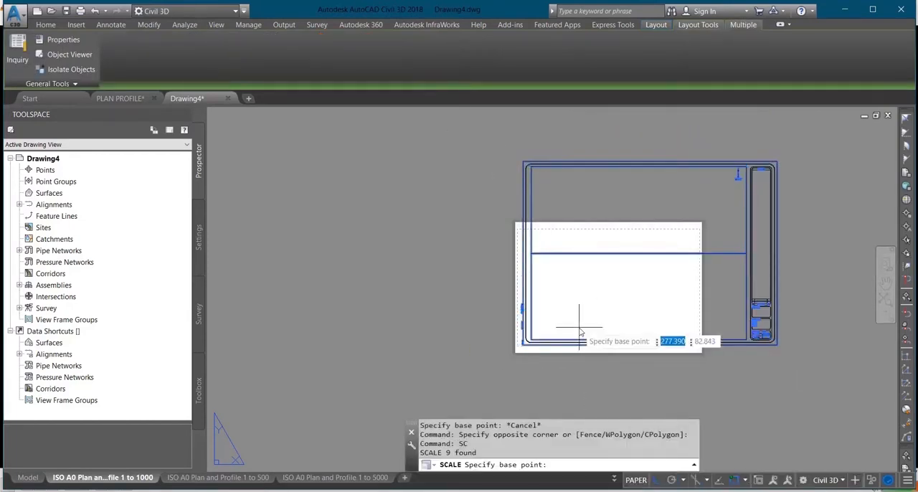
pyautogui.scroll(3, 493, 348)
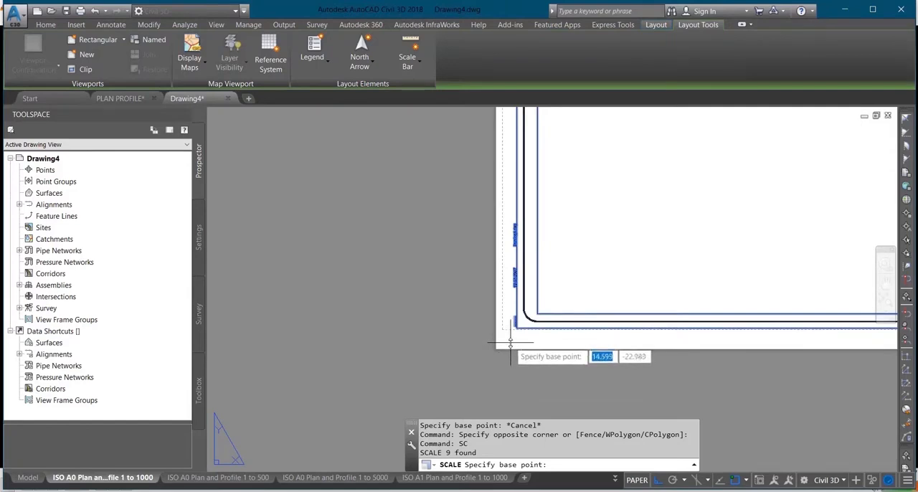
pyautogui.click(511, 344)
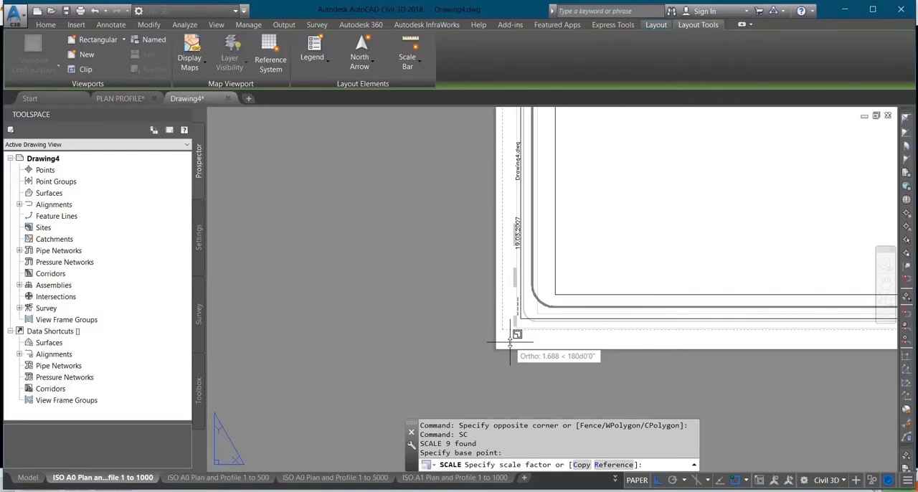
pyautogui.write('79637')
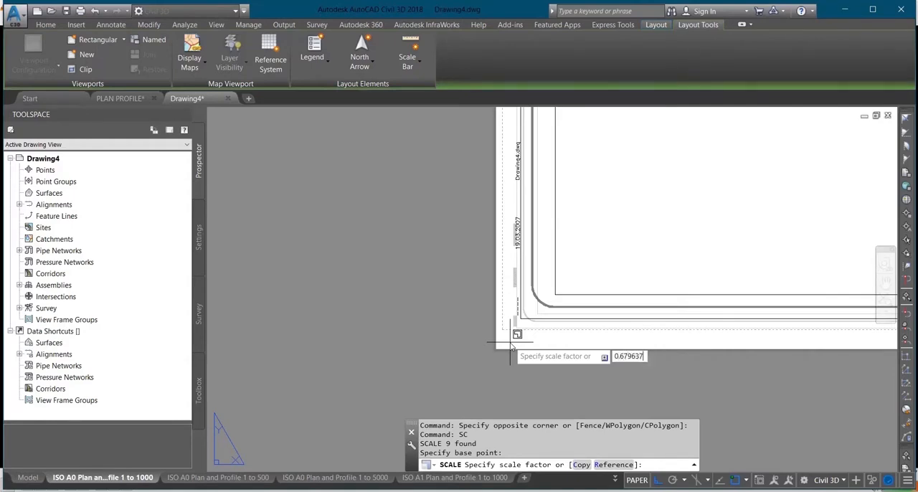
pyautogui.press('Return')
pyautogui.scroll(-5, 502, 336)
pyautogui.scroll(2, 561, 268)
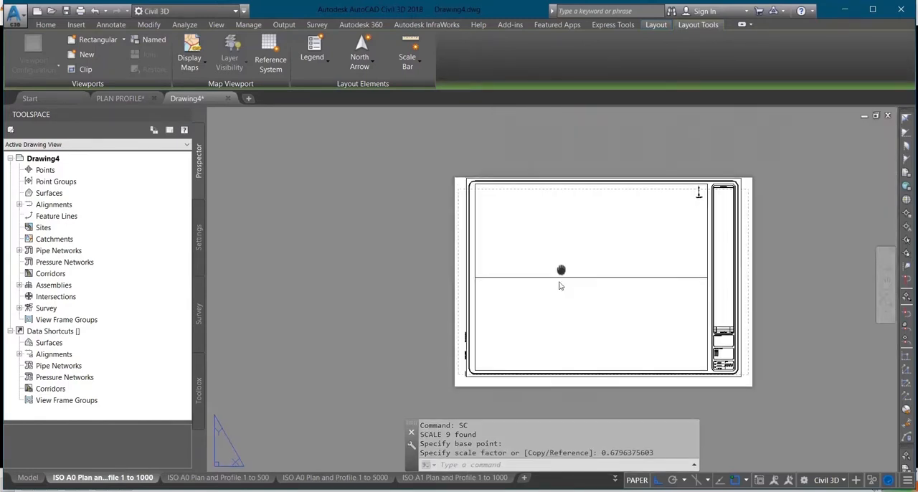
# Examine how the scaled border and the plan and profile viewports fit within the A3 sheet
pyautogui.moveTo(561, 268); pyautogui.dragTo(492, 273, button='middle')
pyautogui.moveTo(488, 310); pyautogui.dragTo(488, 259, button='middle')
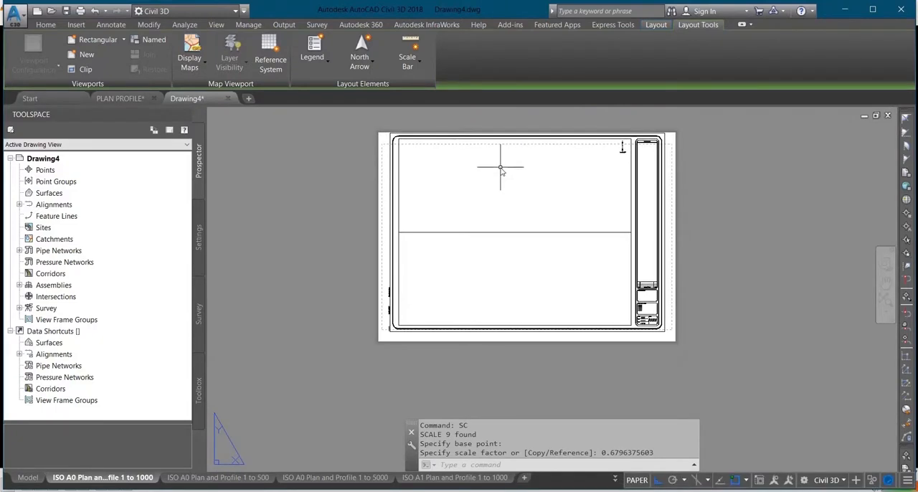
pyautogui.scroll(3, 513, 147)
pyautogui.scroll(-1, 490, 190)
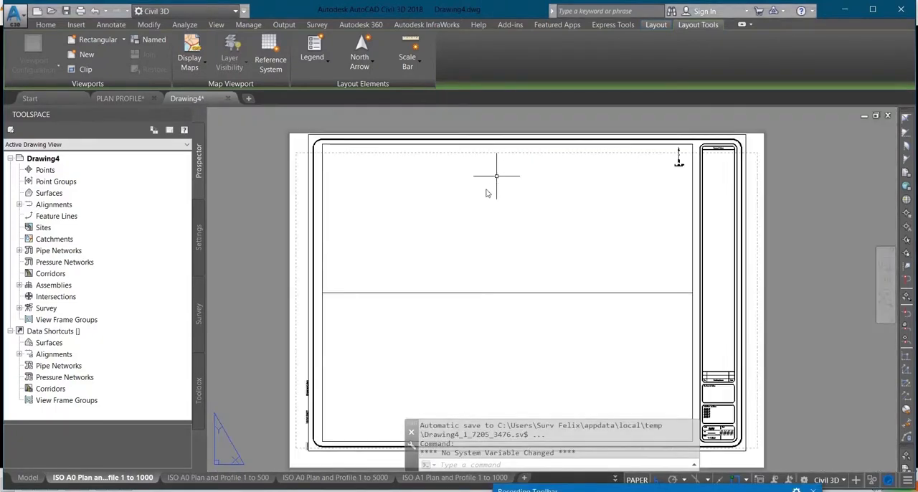
pyautogui.scroll(-1, 492, 208)
pyautogui.scroll(1, 493, 215)
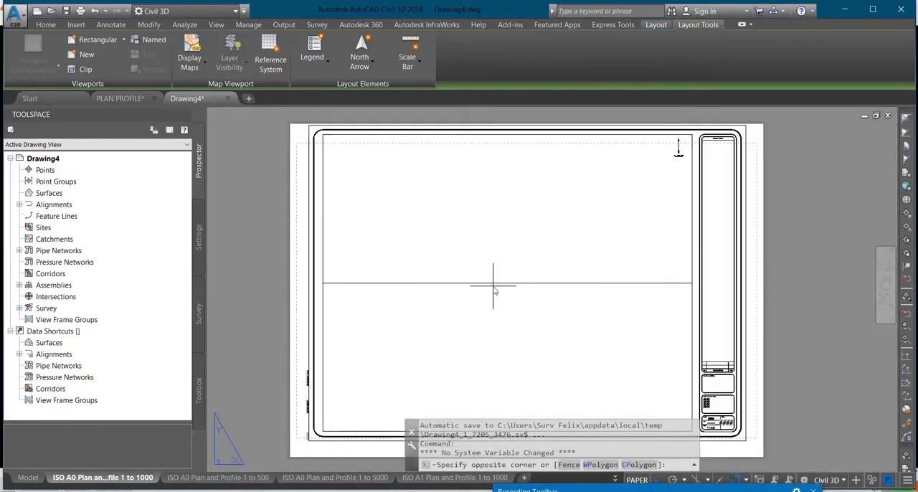
pyautogui.click(493, 285)
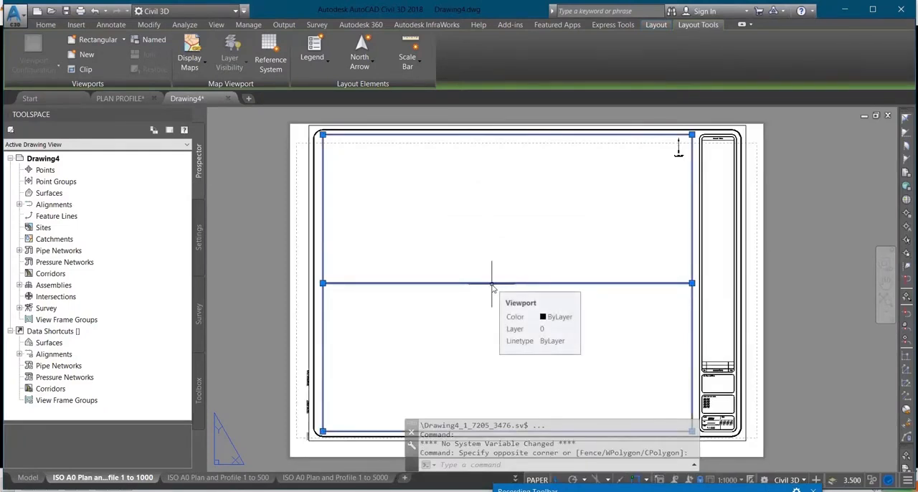
pyautogui.press('Escape')
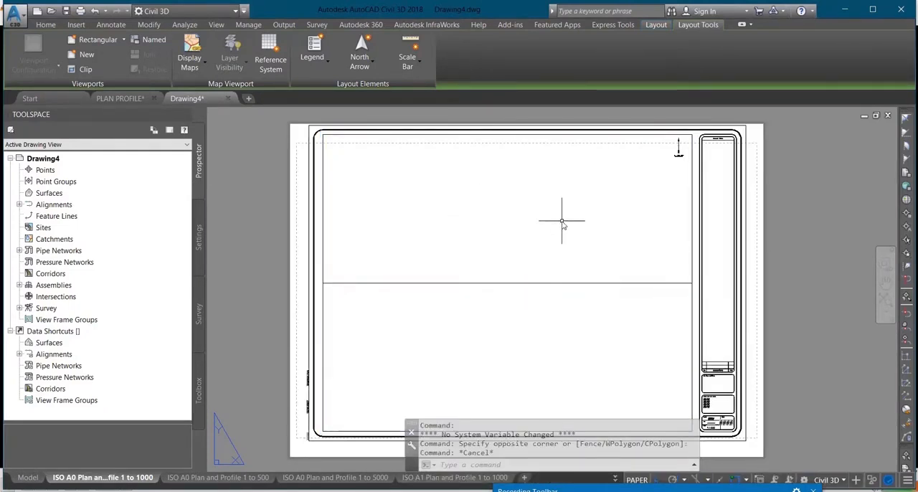
pyautogui.scroll(-1, 543, 195)
pyautogui.scroll(1, 662, 171)
pyautogui.scroll(1, 646, 184)
pyautogui.scroll(-1, 648, 168)
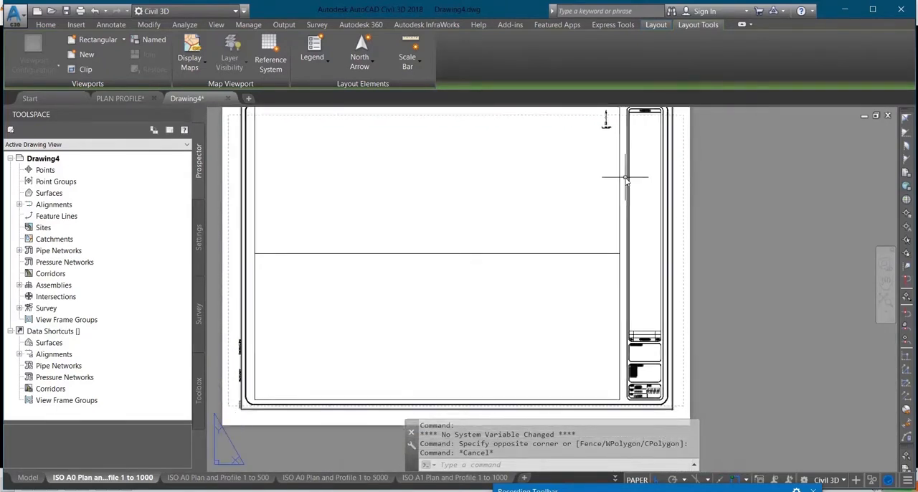
pyautogui.click(637, 183)
pyautogui.scroll(-1, 645, 206)
pyautogui.scroll(1, 644, 206)
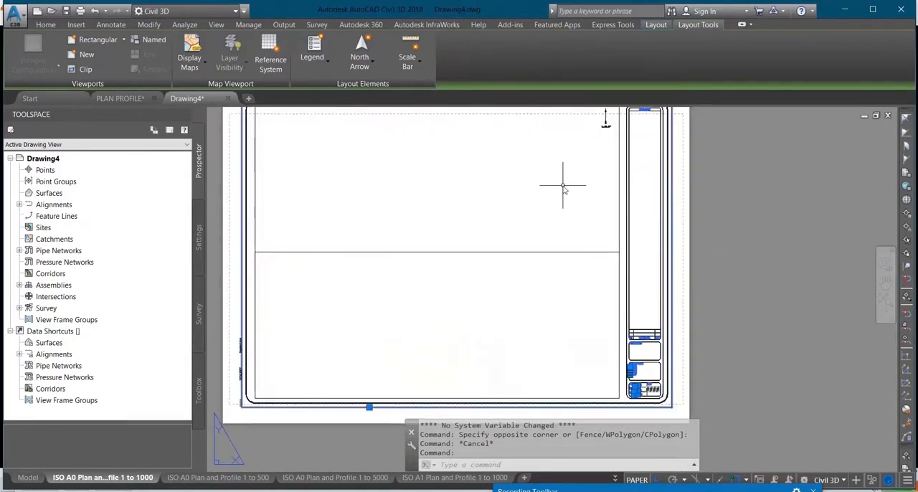
pyautogui.scroll(-1, 500, 219)
pyautogui.write('m')
pyautogui.press('Return')
pyautogui.click(498, 228)
pyautogui.press('Escape')
pyautogui.moveTo(488, 227); pyautogui.dragTo(489, 249, button='middle')
pyautogui.scroll(1, 402, 192)
pyautogui.scroll(-1, 388, 191)
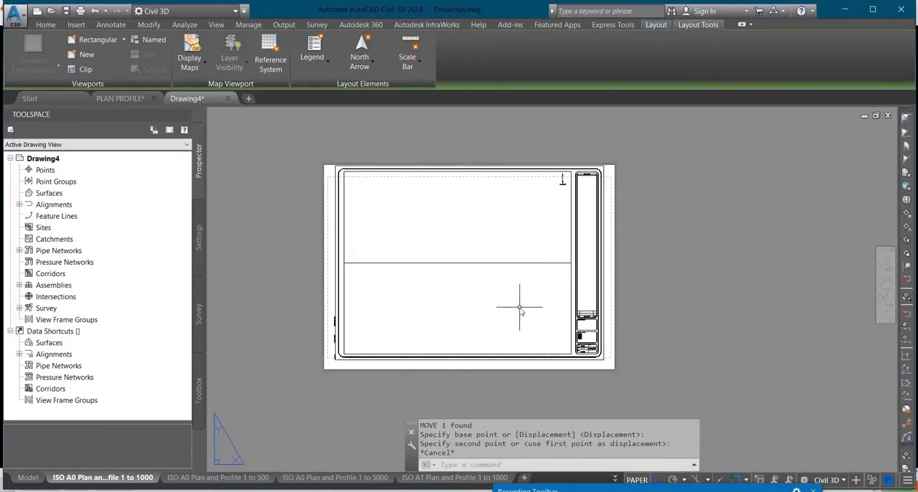
pyautogui.scroll(2, 604, 258)
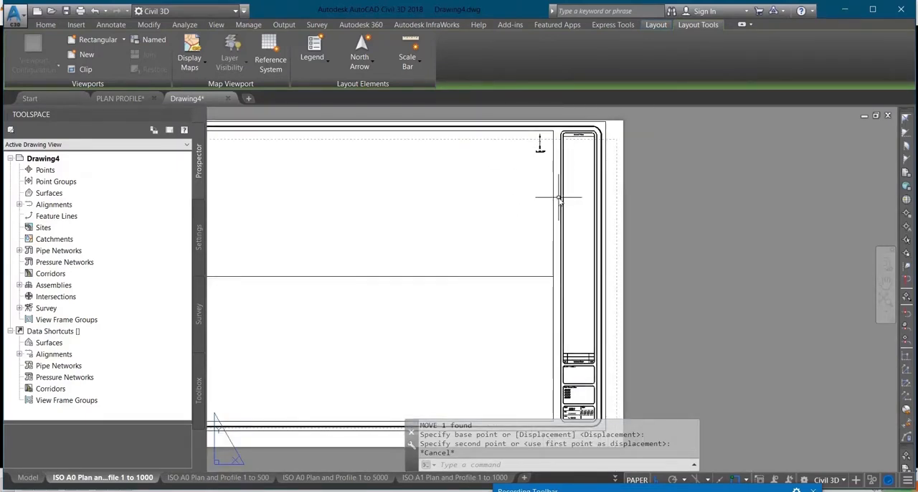
pyautogui.scroll(-2, 574, 254)
pyautogui.moveTo(528, 280); pyautogui.dragTo(646, 273, button='middle')
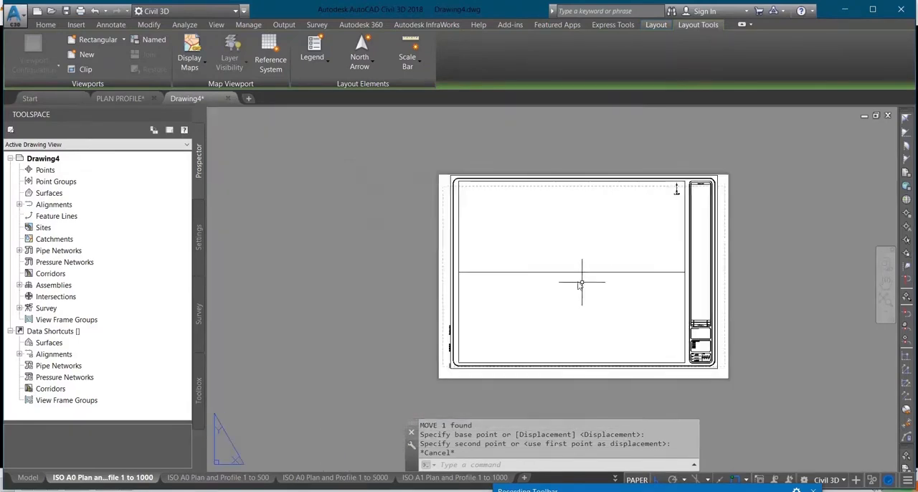
# Save the drawing as an AutoCAD Drawing Template (*.dwt) named A32000 in the Plan Production template folder
pyautogui.click(14, 13)
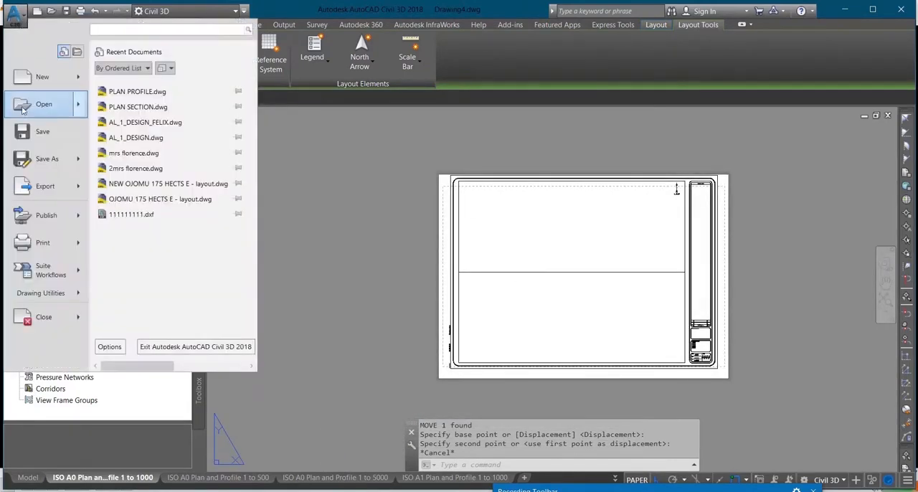
pyautogui.click(50, 158)
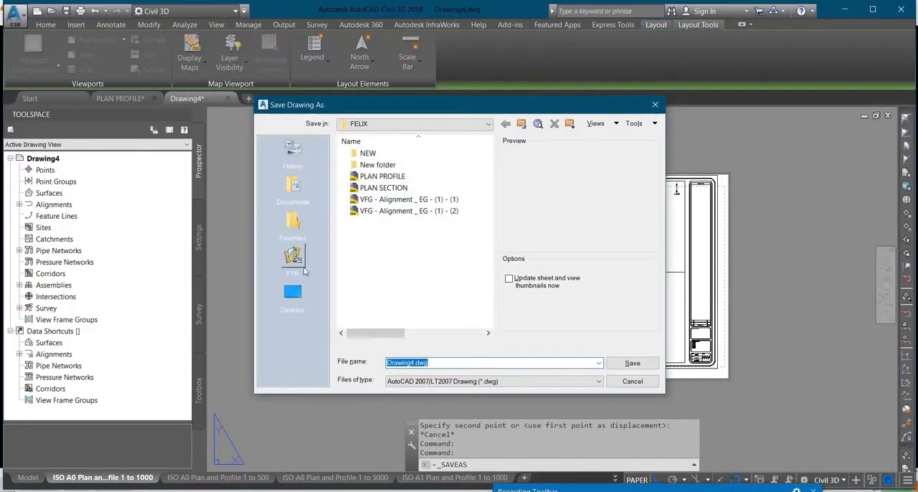
pyautogui.click(429, 383)
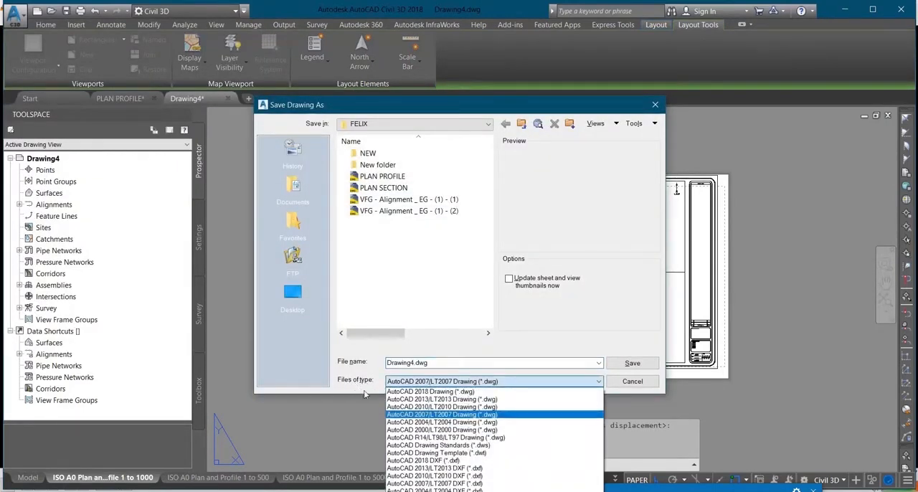
pyautogui.click(481, 453)
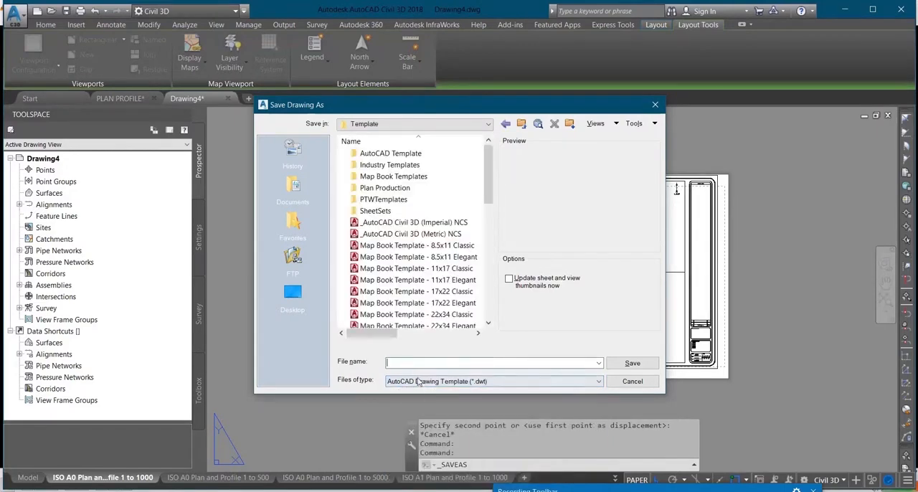
pyautogui.doubleClick(431, 188)
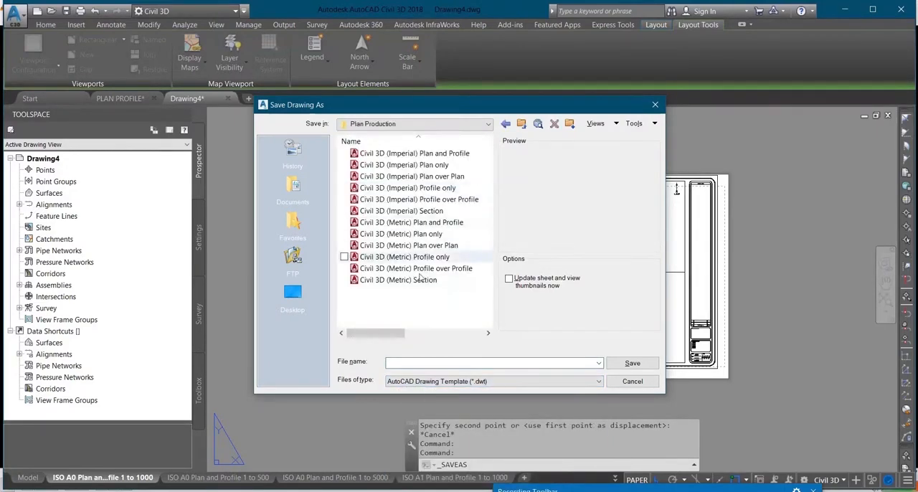
pyautogui.click(459, 363)
pyautogui.write('A3')
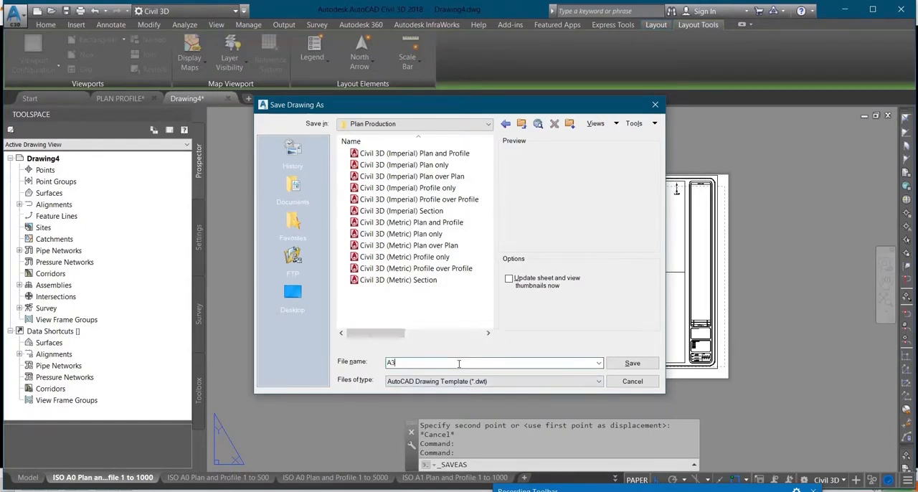
pyautogui.write('2000')
pyautogui.click(618, 364)
pyautogui.click(255, 130)
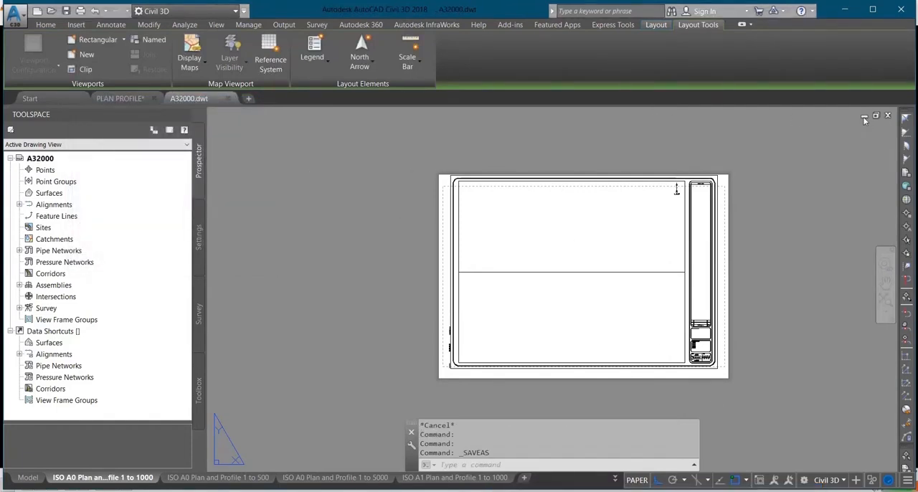
# Switch to the PLAN PROFILE drawing, start creating view frames, and advance the wizard from the alignment page to the sheet settings
pyautogui.click(115, 98)
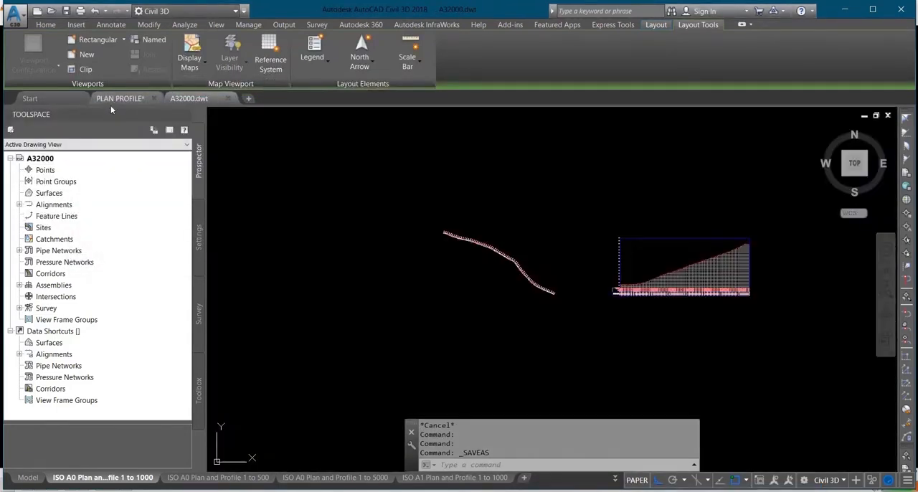
pyautogui.doubleClick(431, 259)
pyautogui.scroll(-2, 510, 303)
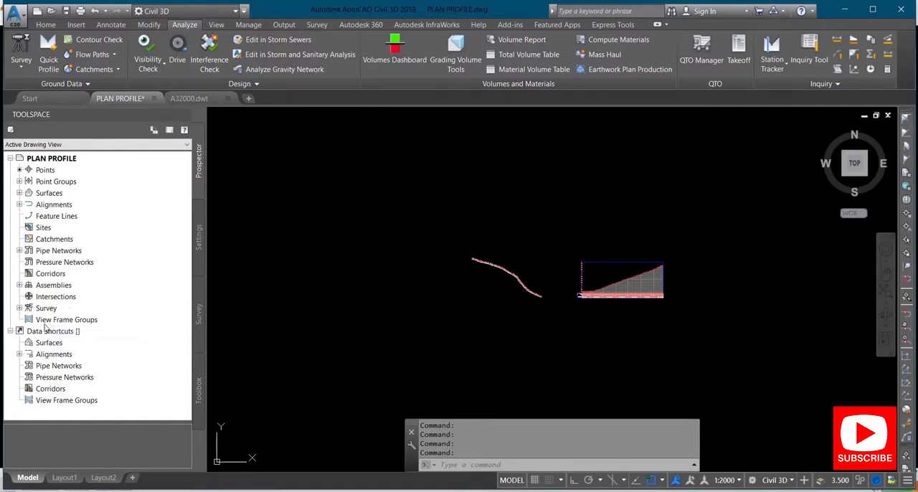
pyautogui.rightClick(82, 321)
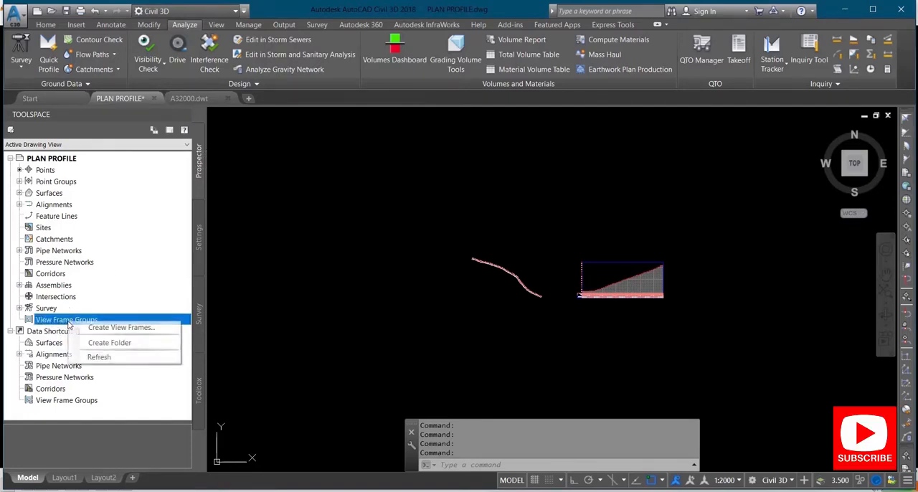
pyautogui.click(109, 328)
pyautogui.click(417, 375)
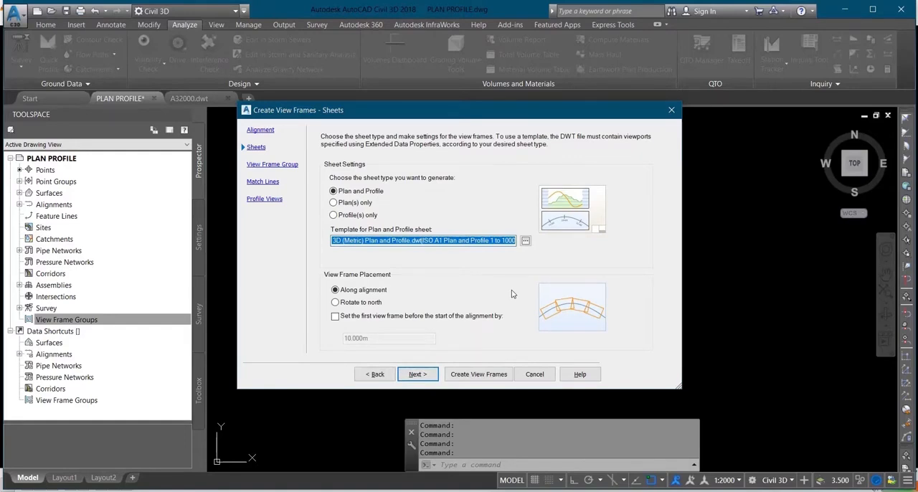
# Set the A32000 template from the Plan Production folder as the template for the plan and profile sheets
pyautogui.click(525, 242)
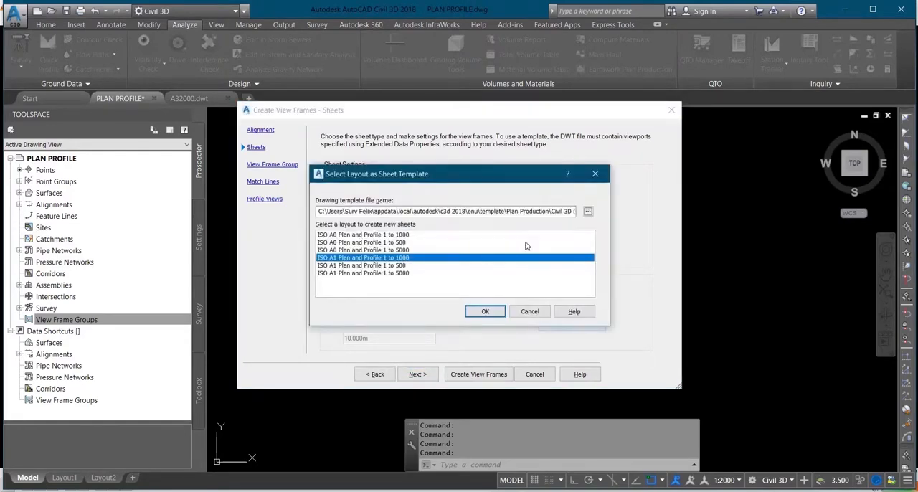
pyautogui.click(588, 212)
pyautogui.doubleClick(388, 190)
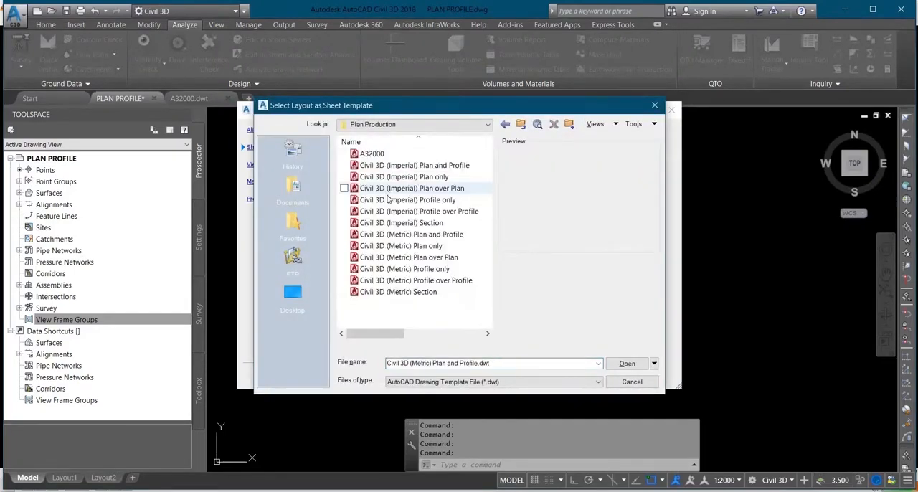
pyautogui.click(393, 156)
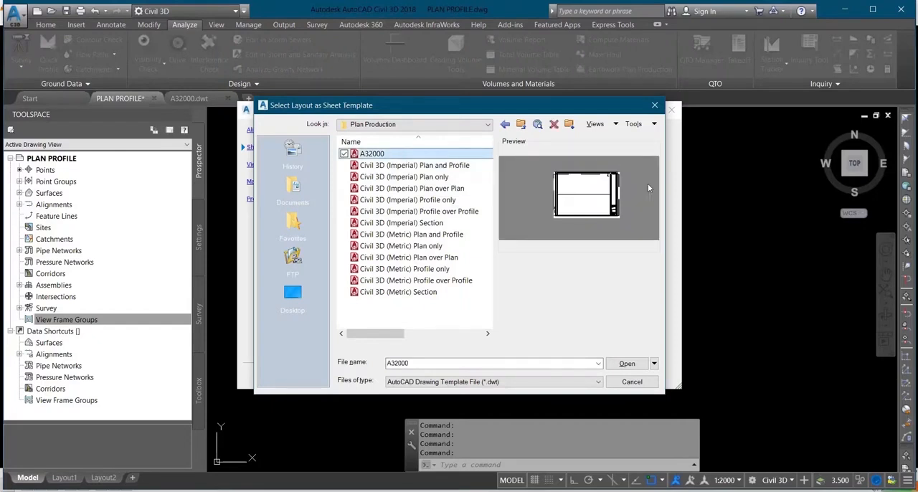
pyautogui.click(627, 364)
pyautogui.click(485, 311)
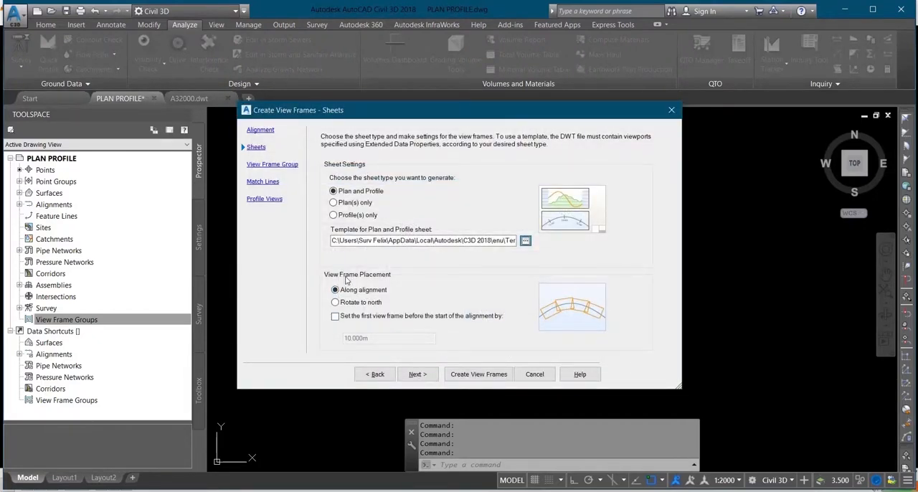
# Create the view frames placed along the alignment, keeping the default group, match line and profile view settings
pyautogui.click(335, 303)
pyautogui.click(335, 290)
pyautogui.click(430, 379)
pyautogui.click(430, 376)
pyautogui.click(431, 376)
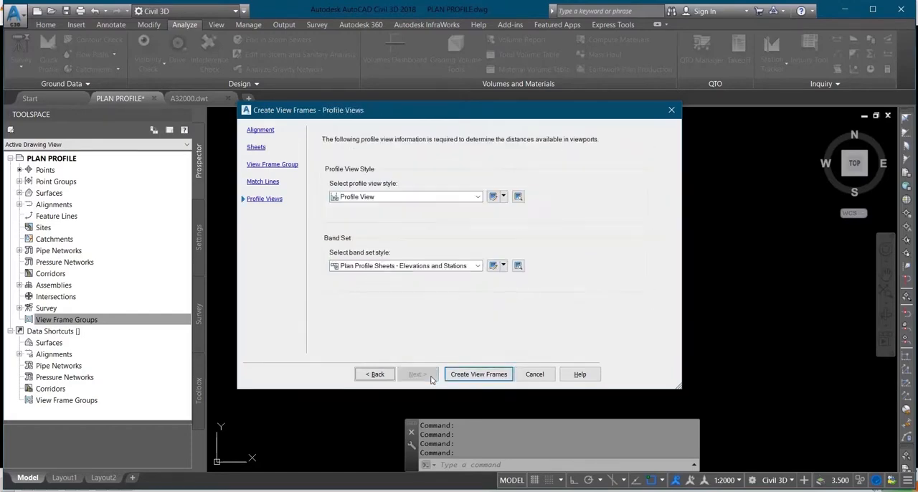
pyautogui.click(478, 376)
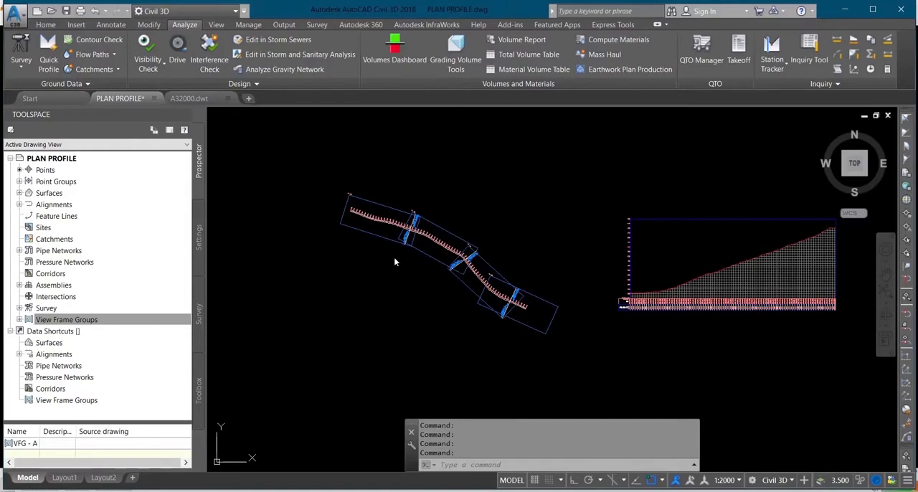
# Examine how the view frames and match lines cover the alignment and its station labels
pyautogui.scroll(5, 391, 237)
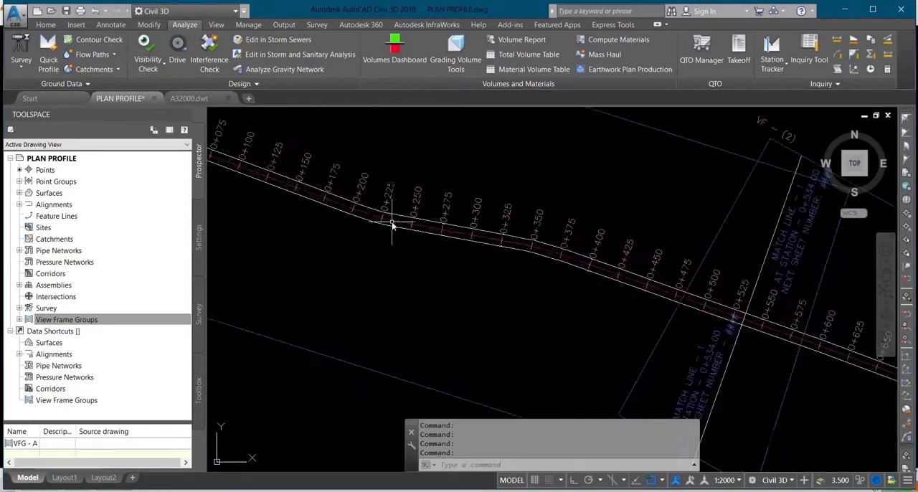
pyautogui.scroll(2, 302, 235)
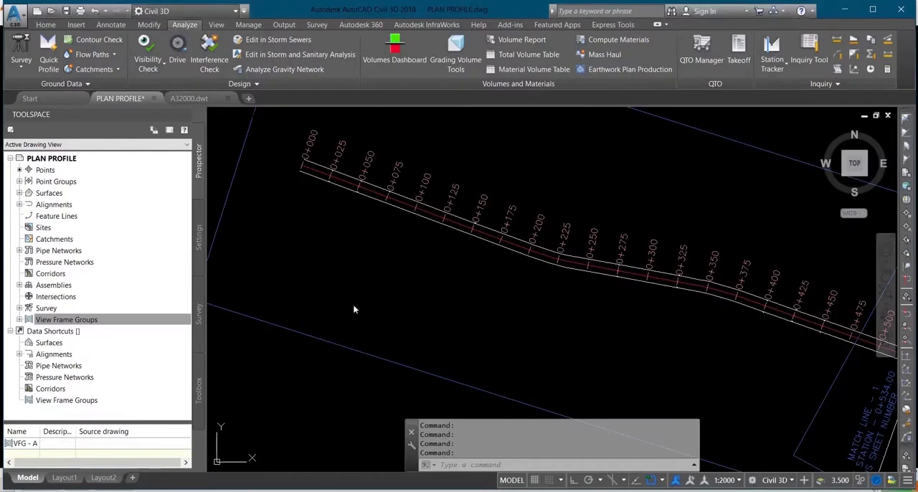
pyautogui.scroll(-2, 485, 269)
pyautogui.scroll(2, 710, 308)
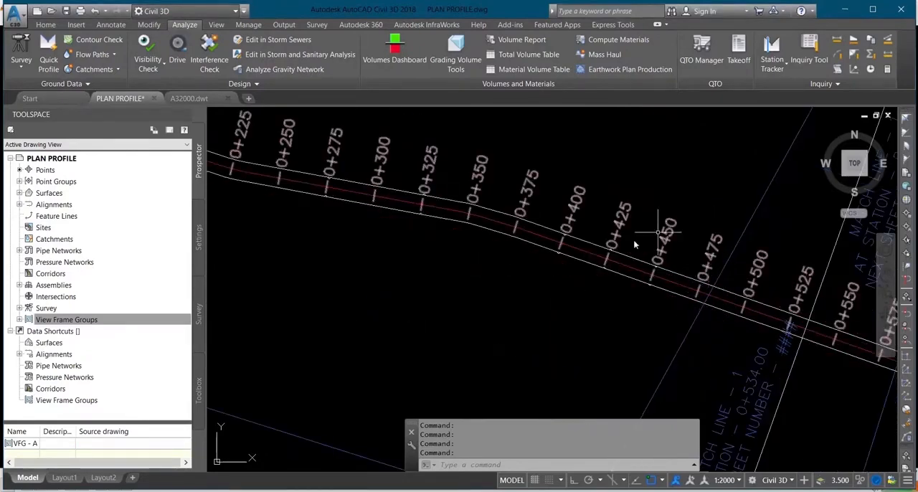
pyautogui.scroll(-2, 610, 251)
pyautogui.scroll(-4, 743, 320)
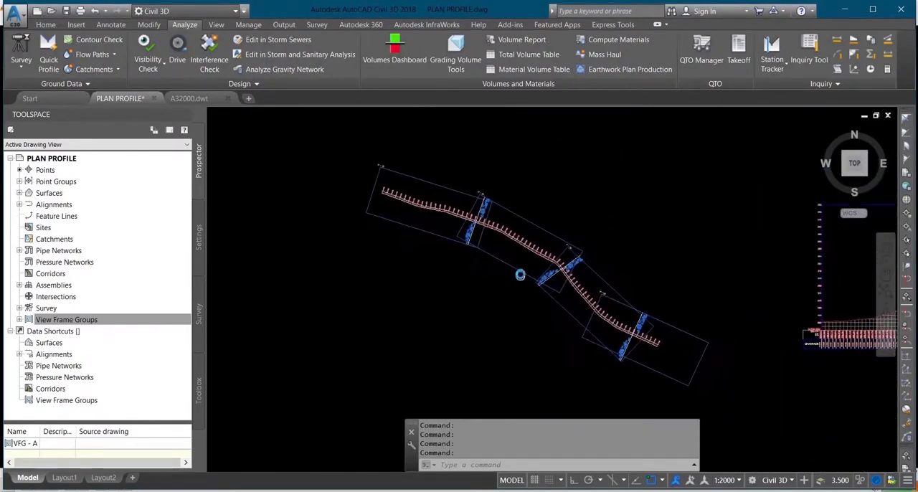
pyautogui.scroll(-2, 547, 222)
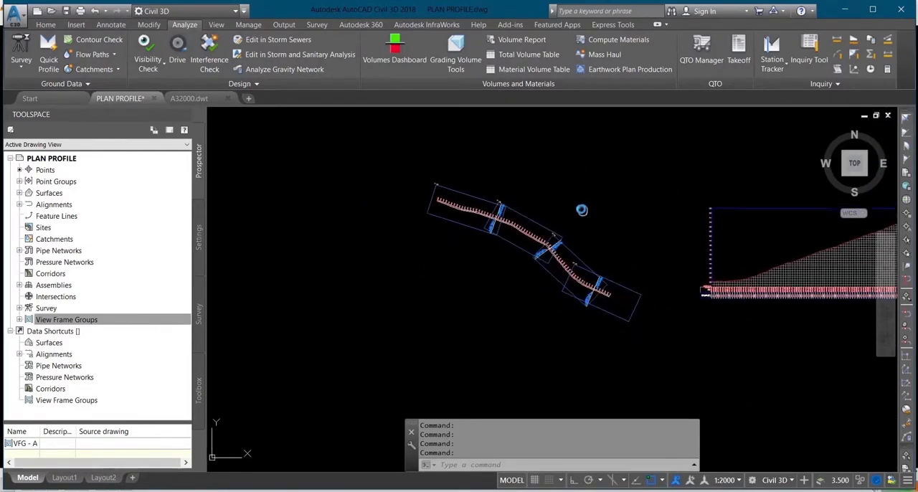
pyautogui.scroll(-2, 548, 222)
# Start creating sheets from the alignment's view frame group
pyautogui.click(141, 320)
pyautogui.click(19, 320)
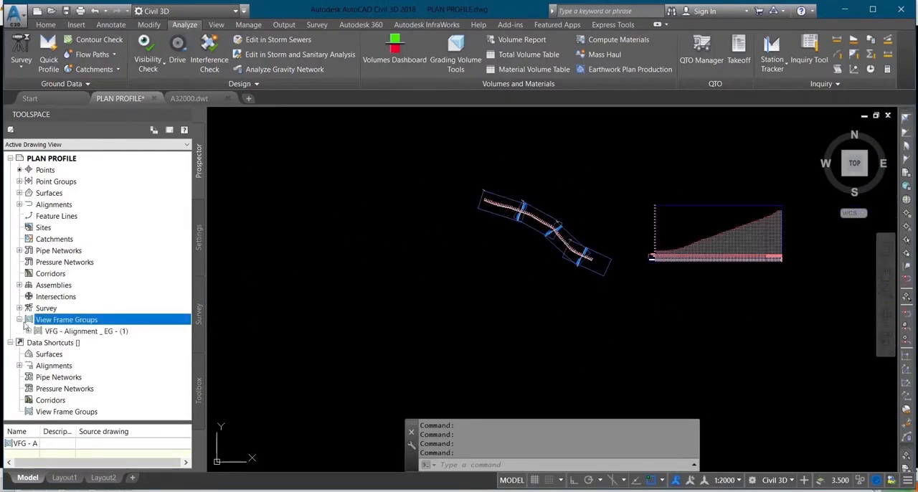
pyautogui.click(53, 332)
pyautogui.rightClick(52, 333)
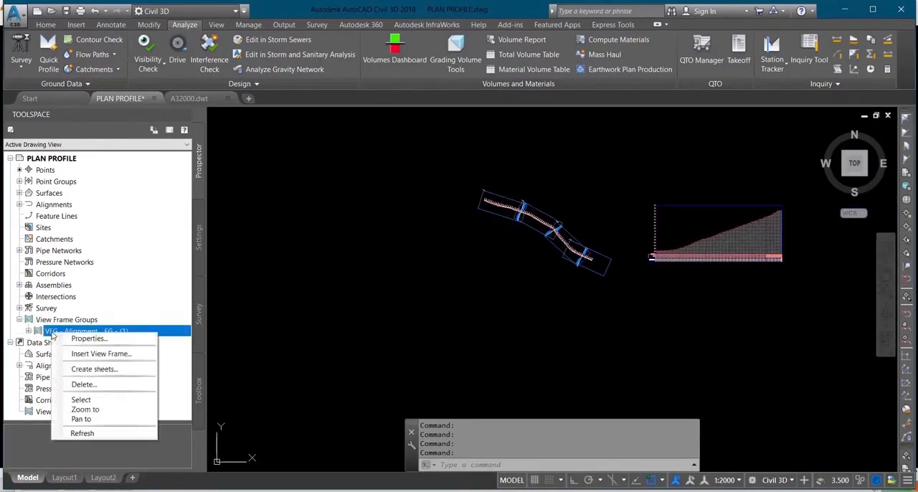
pyautogui.click(114, 369)
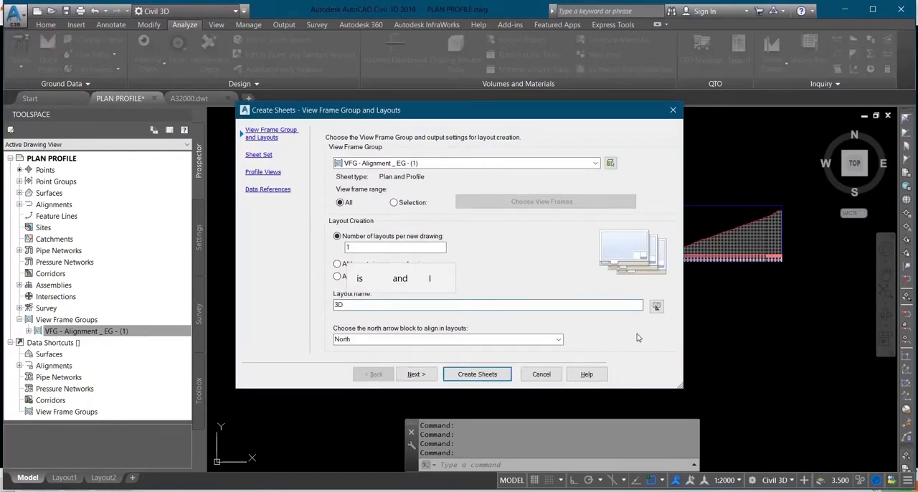
# Name the layouts 3D ROUTE, choose North as the north arrow block, and advance to the sheet set settings
pyautogui.write('ROUTE')
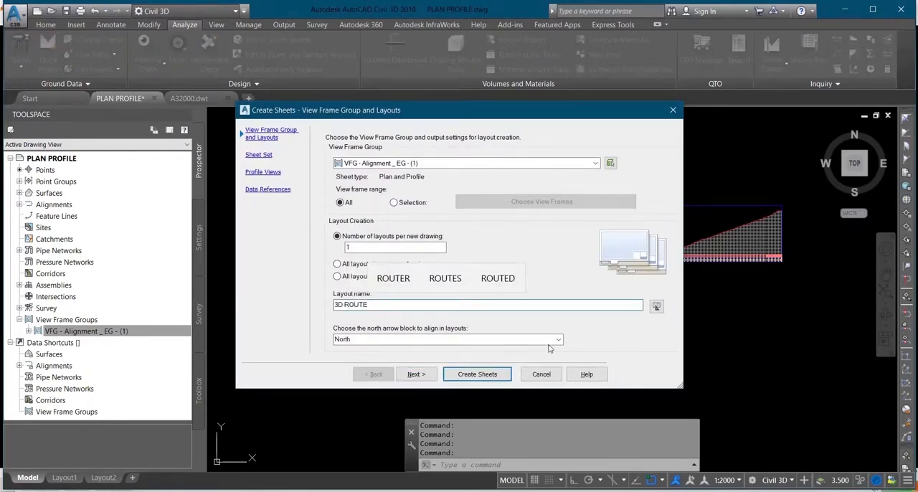
pyautogui.click(558, 340)
pyautogui.click(452, 350)
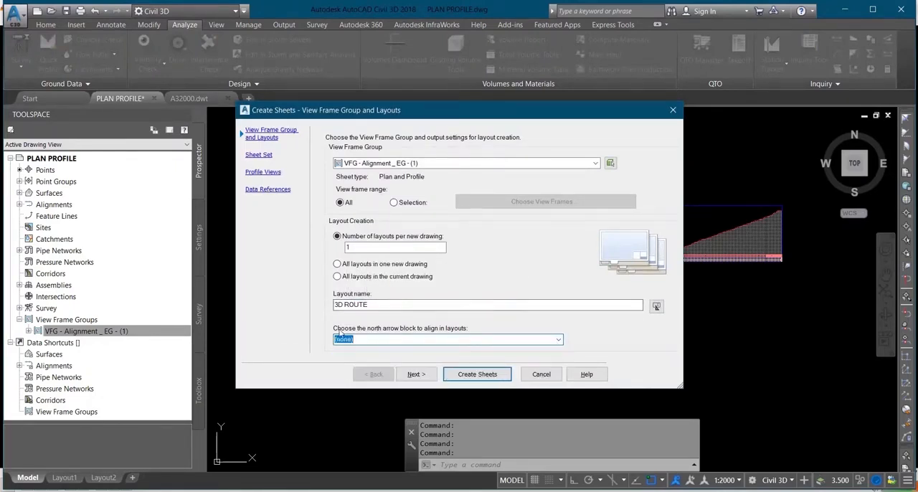
pyautogui.click(559, 342)
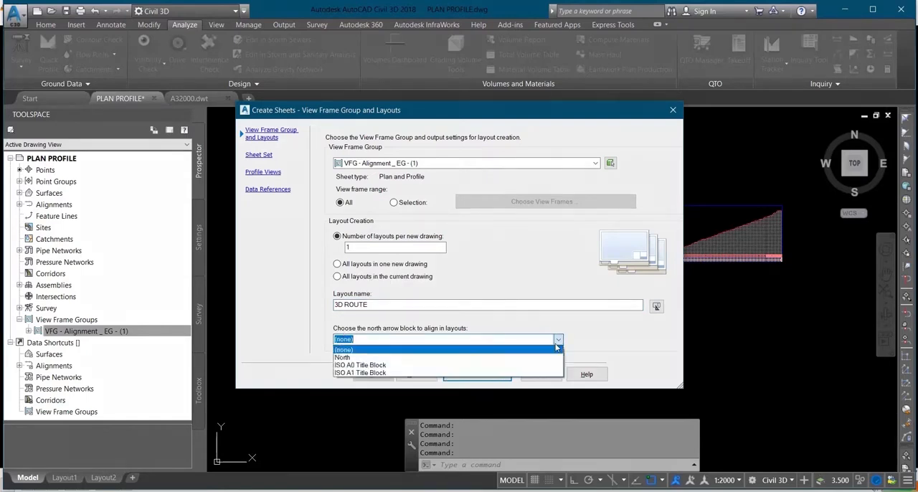
pyautogui.click(489, 357)
pyautogui.click(430, 374)
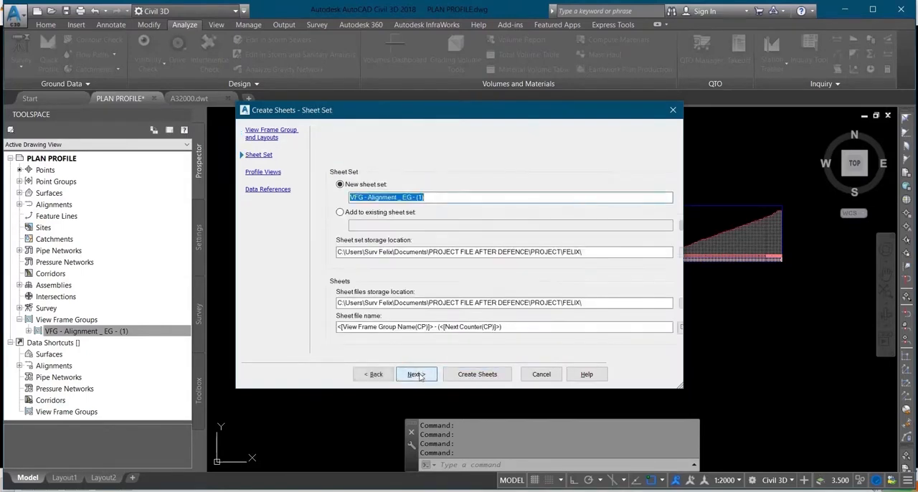
# Create the sheets with the default sheet set and data references, placing the profile view origin in empty space above the existing profile view
pyautogui.click(421, 376)
pyautogui.click(421, 376)
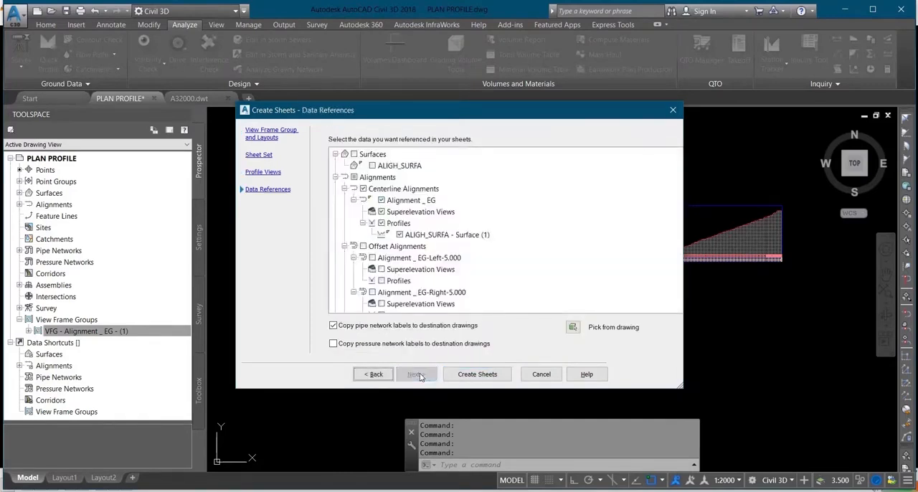
pyautogui.click(477, 374)
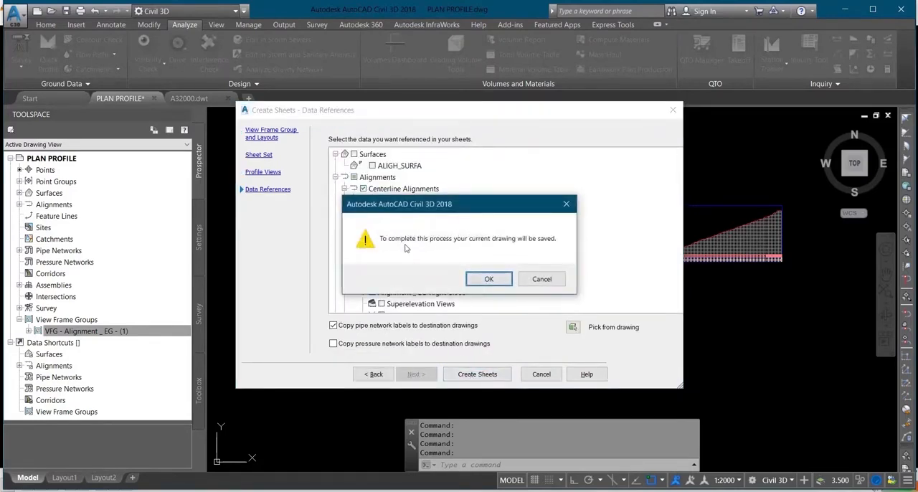
pyautogui.click(492, 280)
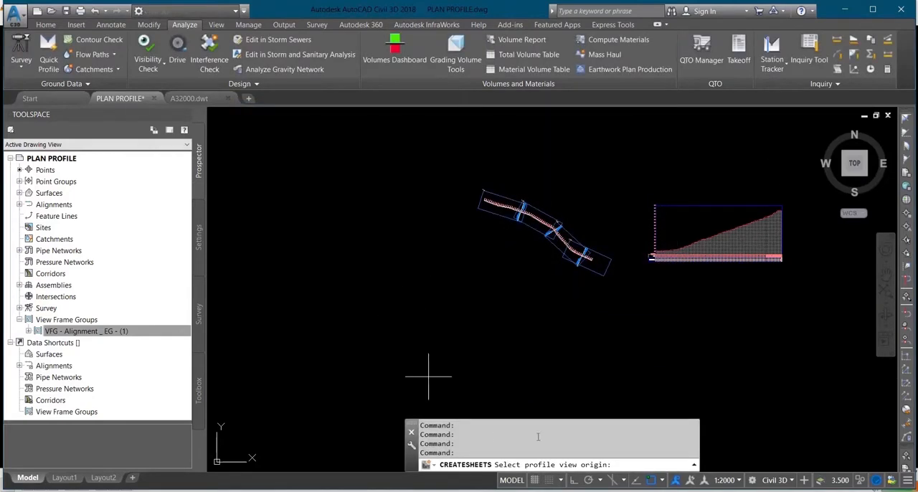
pyautogui.click(612, 137)
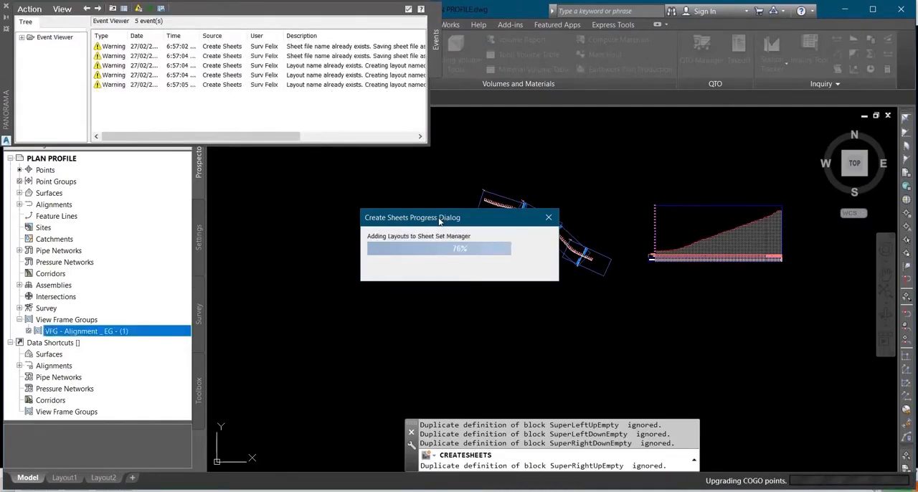
pyautogui.click(7, 6)
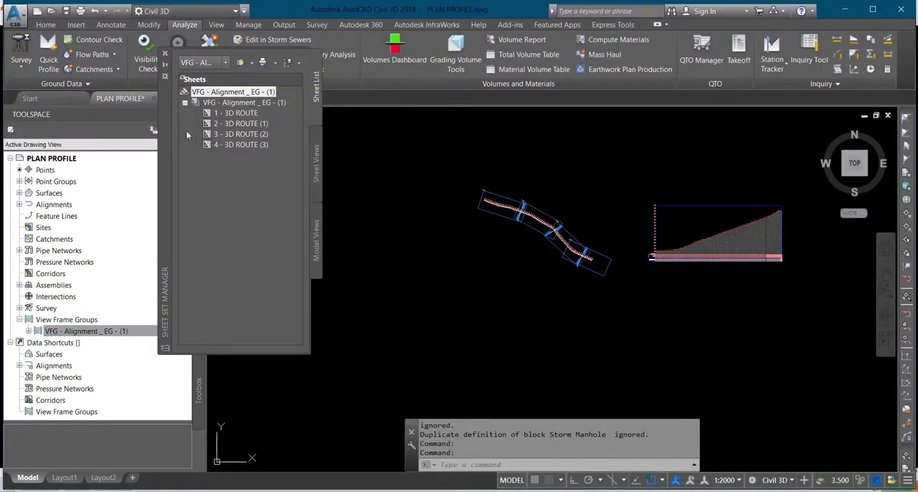
# Open the first sheet, 1 - 3D ROUTE, from the new sheet set
pyautogui.rightClick(240, 104)
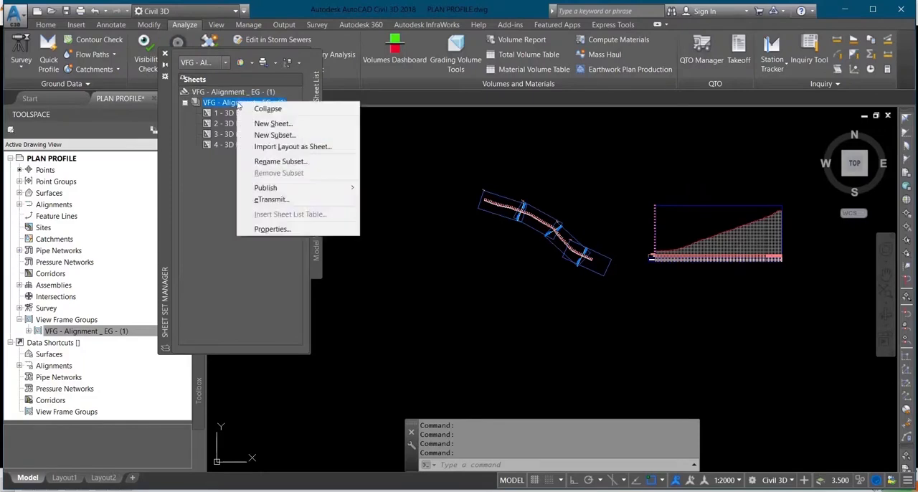
pyautogui.rightClick(240, 113)
pyautogui.click(252, 122)
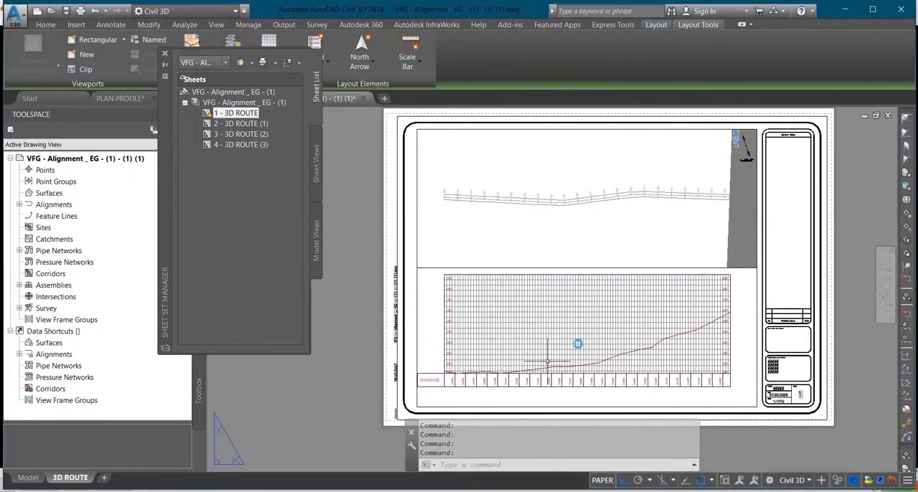
# Examine the plan view, station labels, profile view, north arrow and title block on the 3D ROUTE sheet
pyautogui.scroll(5, 496, 205)
pyautogui.scroll(-4, 493, 239)
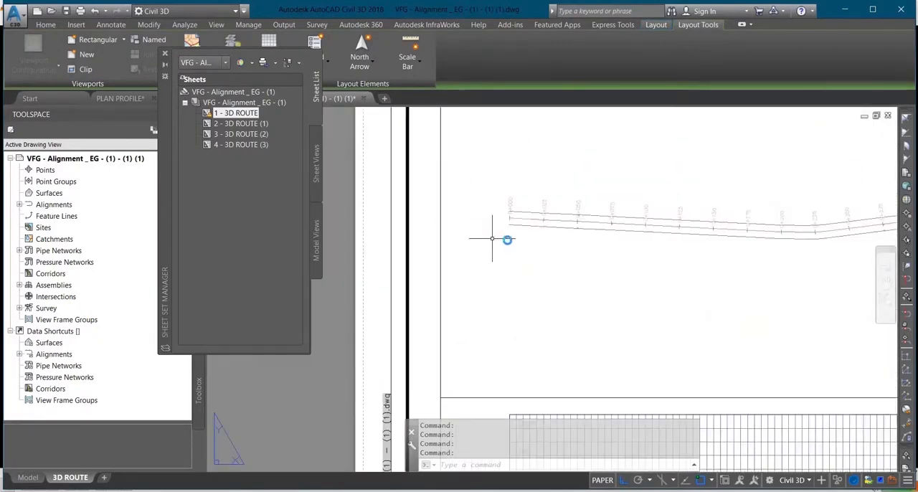
pyautogui.scroll(3, 823, 236)
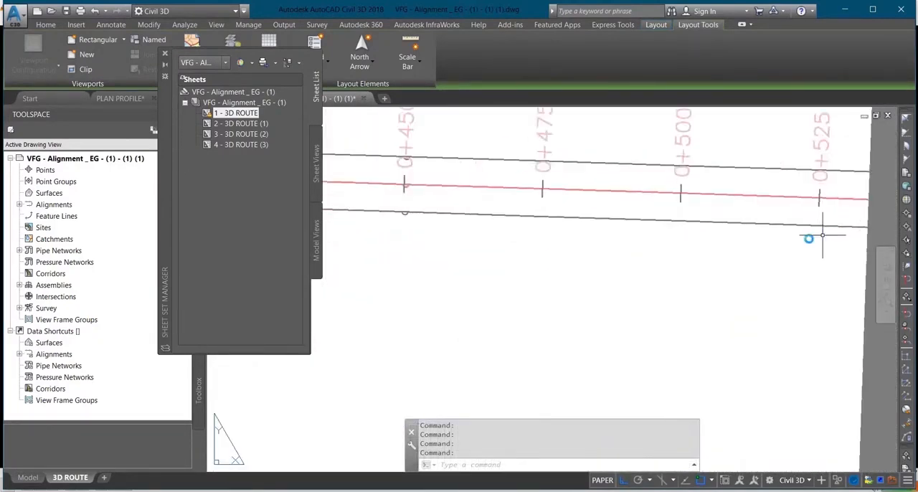
pyautogui.scroll(-5, 646, 251)
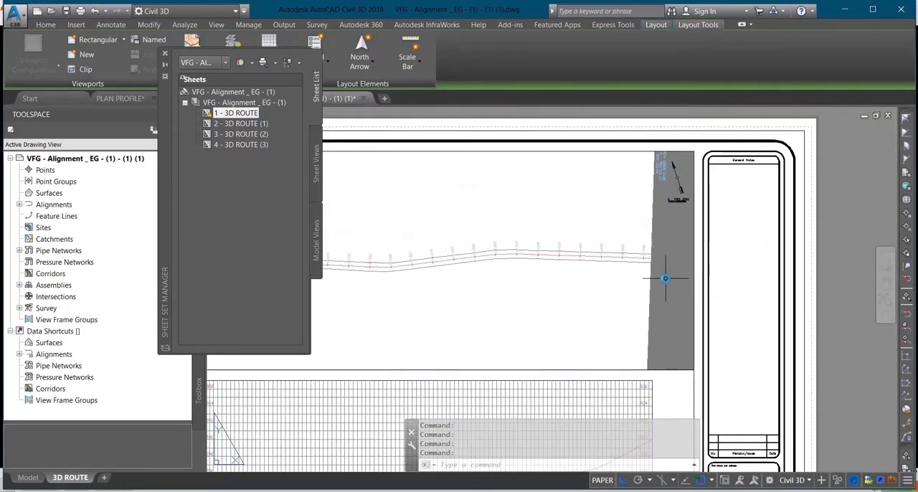
pyautogui.scroll(-2, 589, 285)
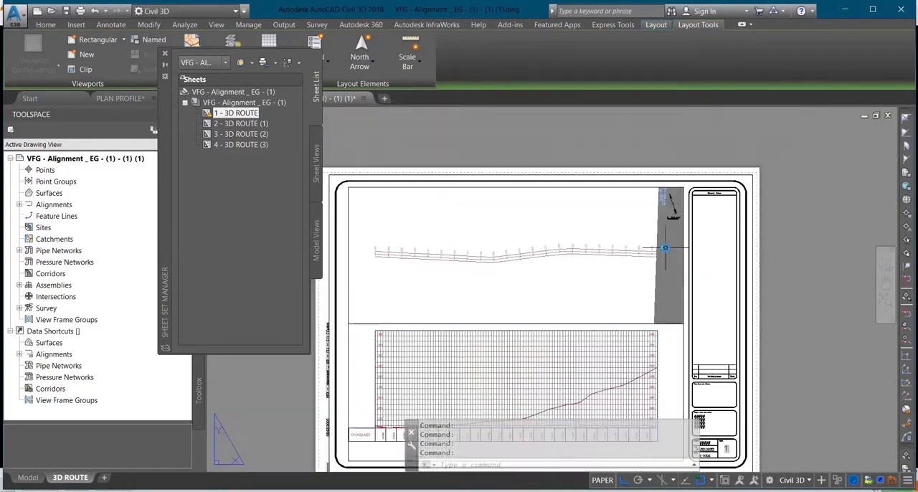
pyautogui.scroll(1, 728, 250)
pyautogui.scroll(-2, 636, 164)
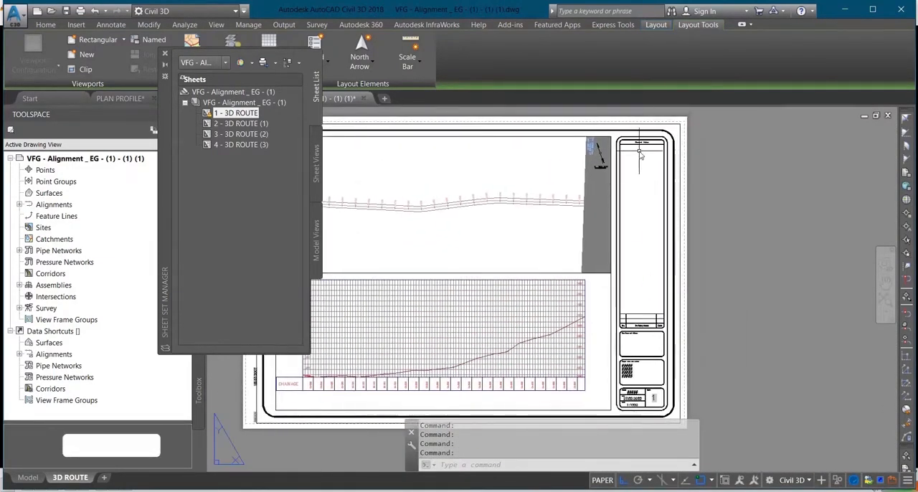
pyautogui.scroll(4, 637, 152)
pyautogui.scroll(-4, 630, 205)
pyautogui.moveTo(621, 303); pyautogui.dragTo(621, 228, button='middle')
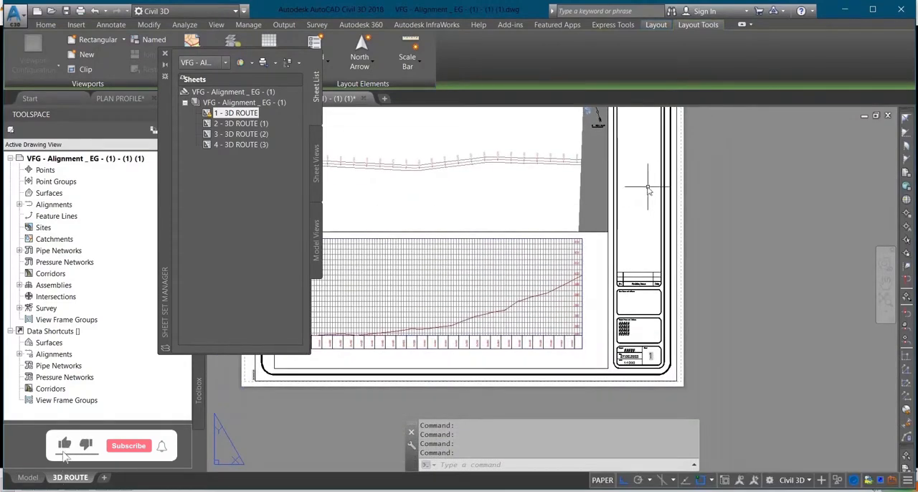
pyautogui.scroll(-3, 643, 199)
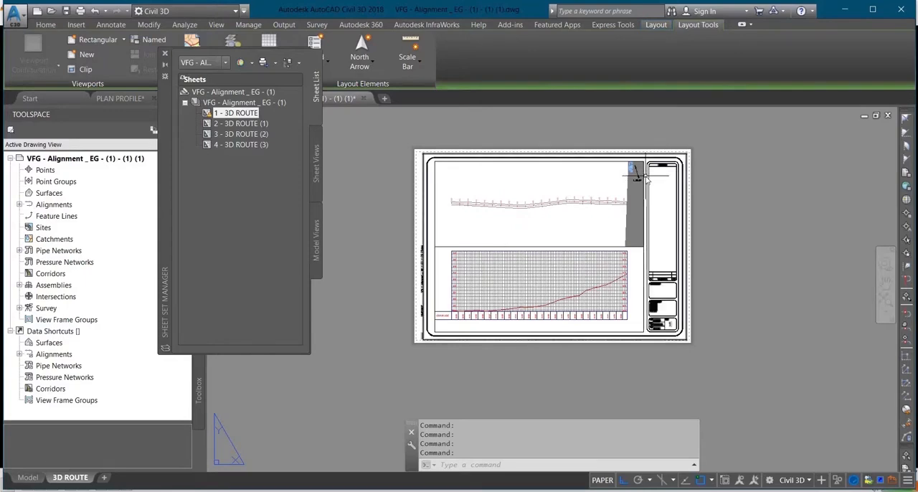
# Browse the built-in north arrow styles and compare them with the arrow on the 3D ROUTE sheet
pyautogui.scroll(5, 641, 175)
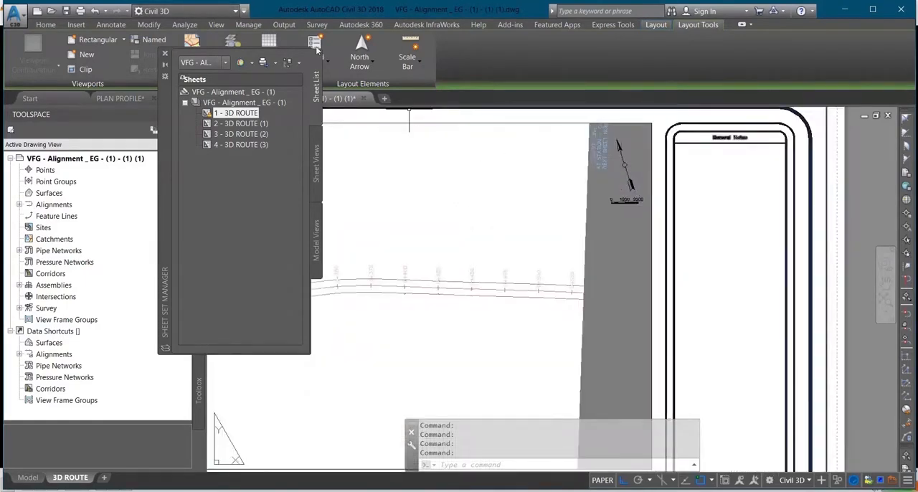
pyautogui.click(370, 60)
pyautogui.scroll(-5, 467, 158)
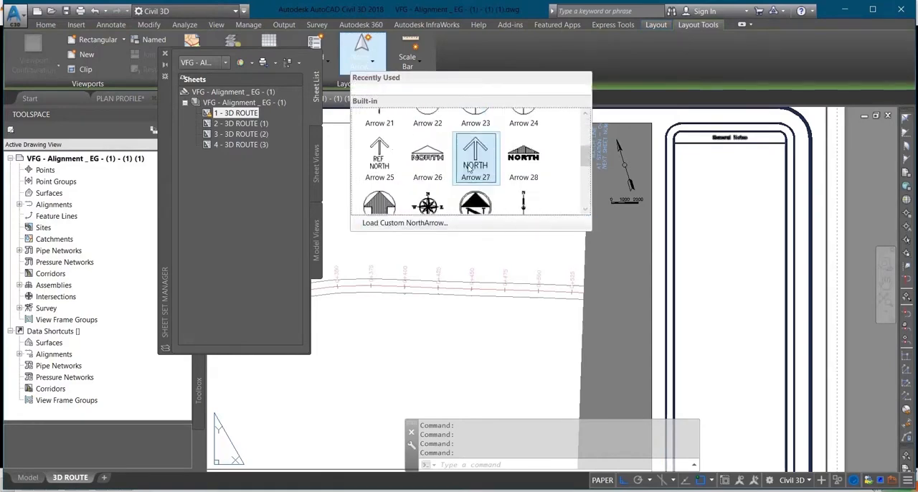
pyautogui.scroll(-5, 550, 201)
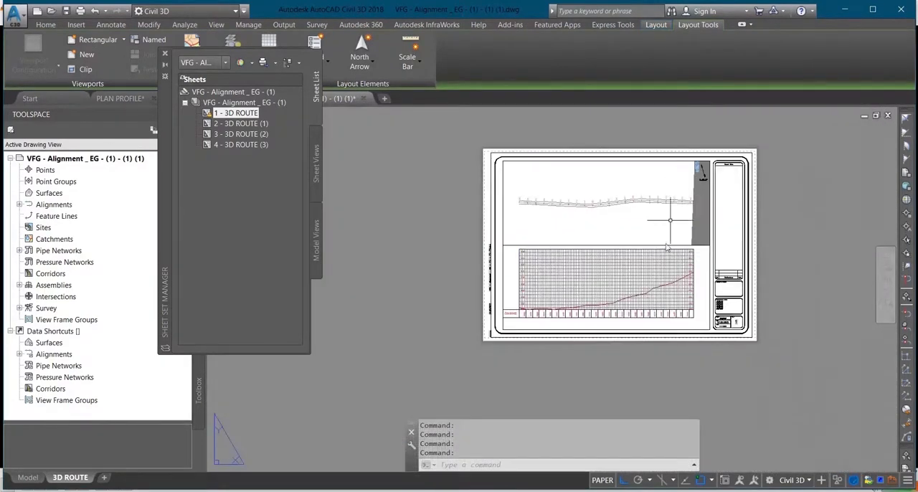
# Open the second sheet, 2 - 3D ROUTE (1), from the sheet set
pyautogui.scroll(4, 596, 287)
pyautogui.scroll(-4, 579, 294)
pyautogui.moveTo(583, 247); pyautogui.dragTo(581, 266, button='middle')
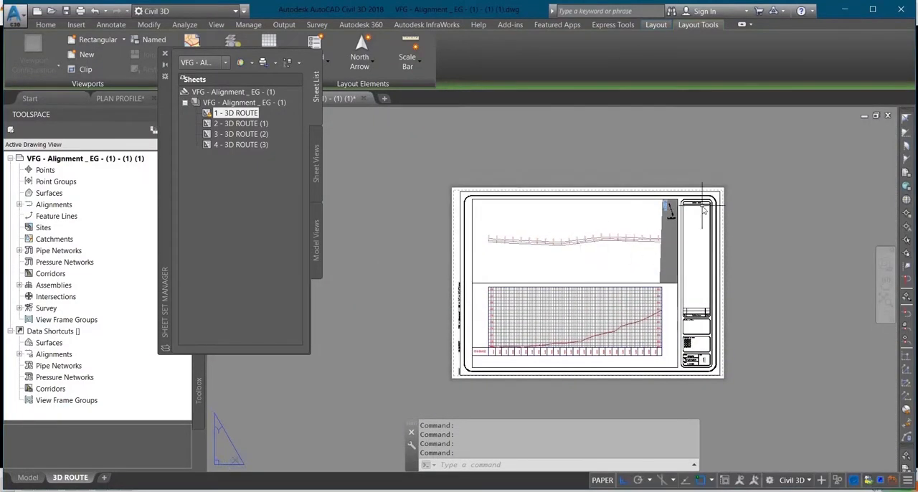
pyautogui.rightClick(254, 127)
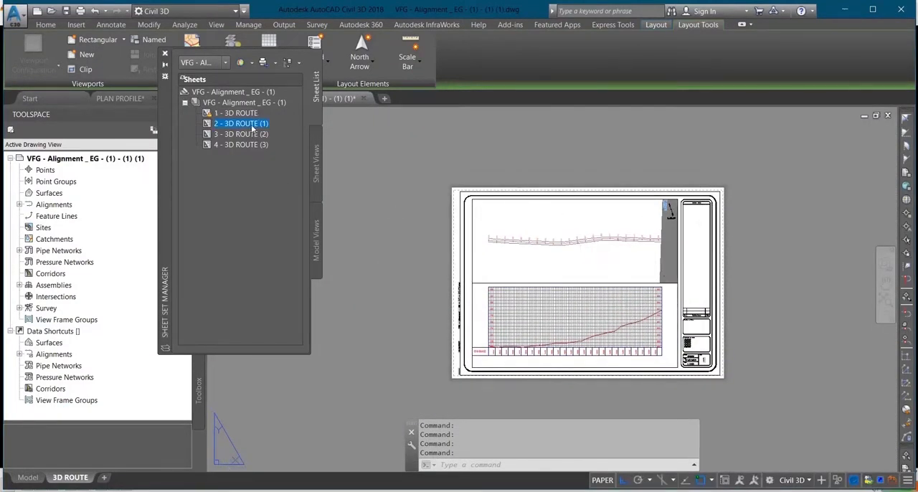
pyautogui.click(277, 133)
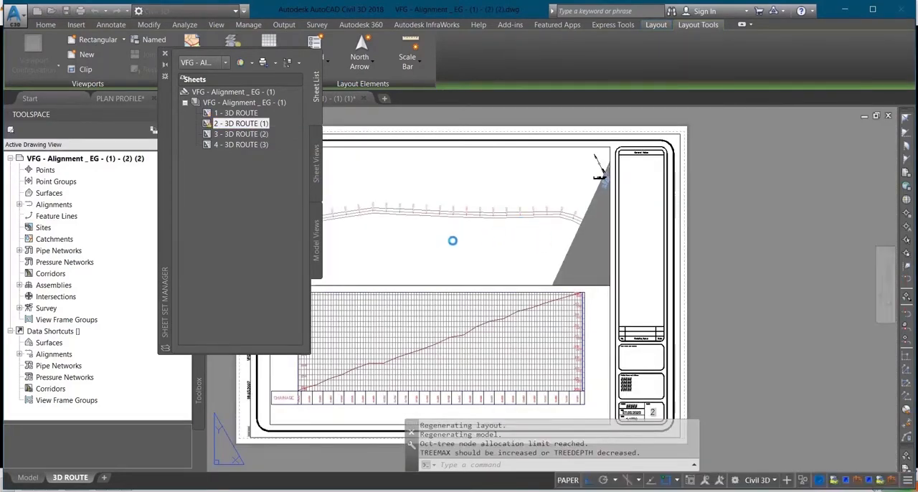
# Examine the profile view, title block and starting station labels on the 3D ROUTE (1) sheet
pyautogui.moveTo(599, 327); pyautogui.dragTo(587, 267, button='middle')
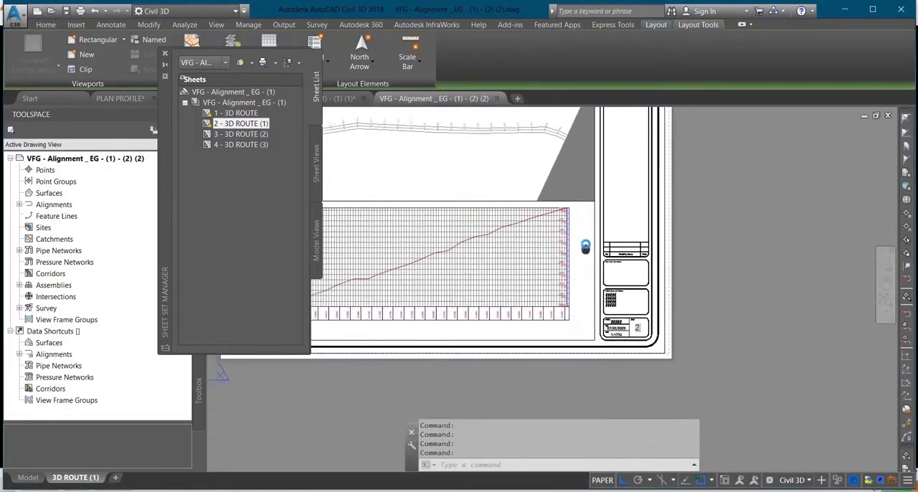
pyautogui.scroll(5, 642, 337)
pyautogui.scroll(-5, 645, 295)
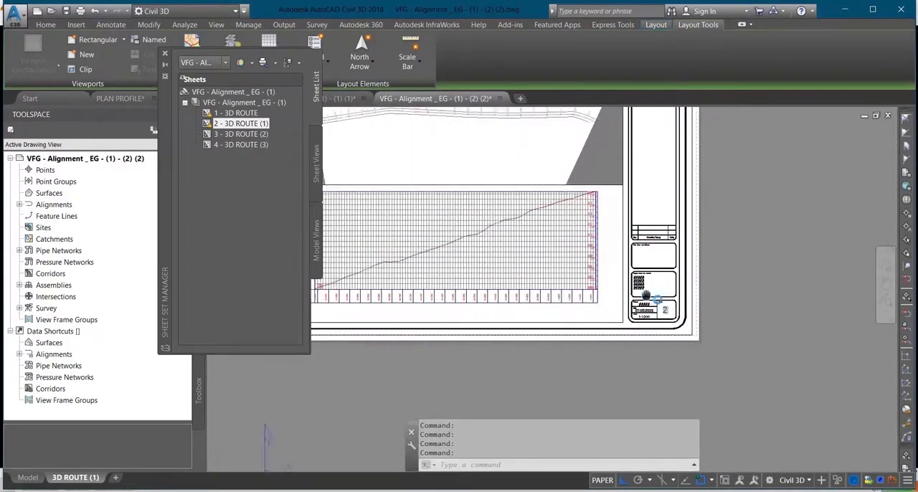
pyautogui.scroll(-2, 646, 294)
pyautogui.scroll(6, 440, 179)
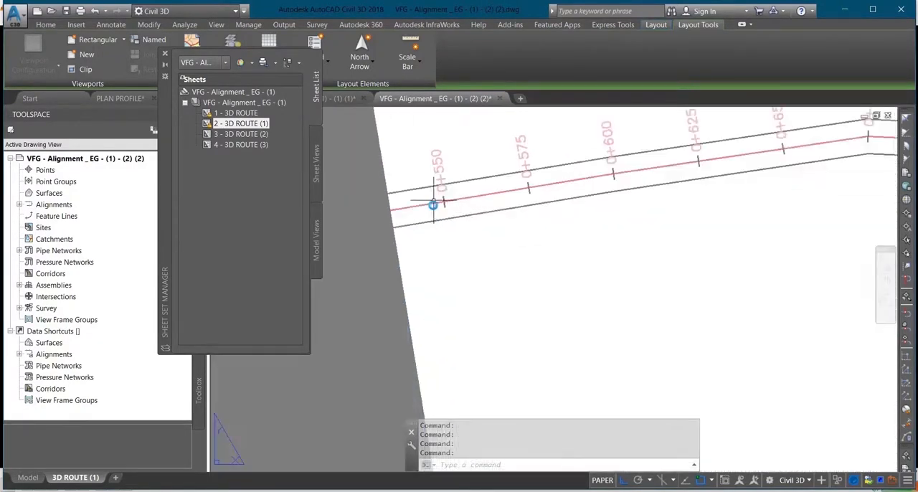
pyautogui.scroll(-6, 435, 199)
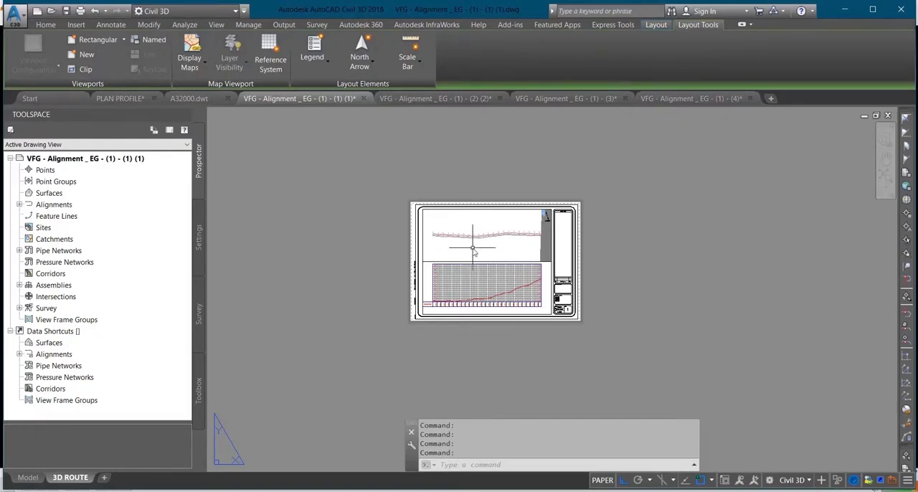
# Look over the whole first 3D ROUTE sheet and open 2 - 3D ROUTE (1) from the sheet set
pyautogui.scroll(-2, 473, 248)
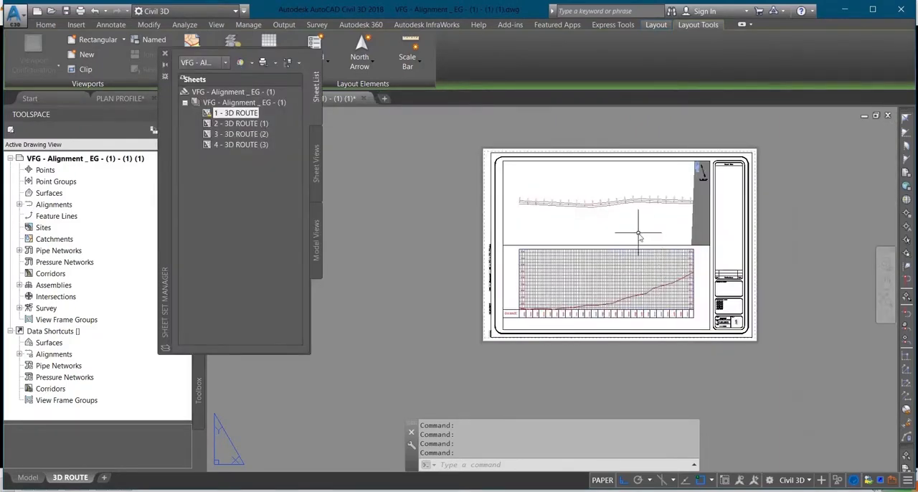
pyautogui.scroll(5, 621, 291)
pyautogui.scroll(-5, 574, 321)
pyautogui.moveTo(582, 251); pyautogui.dragTo(581, 269, button='middle')
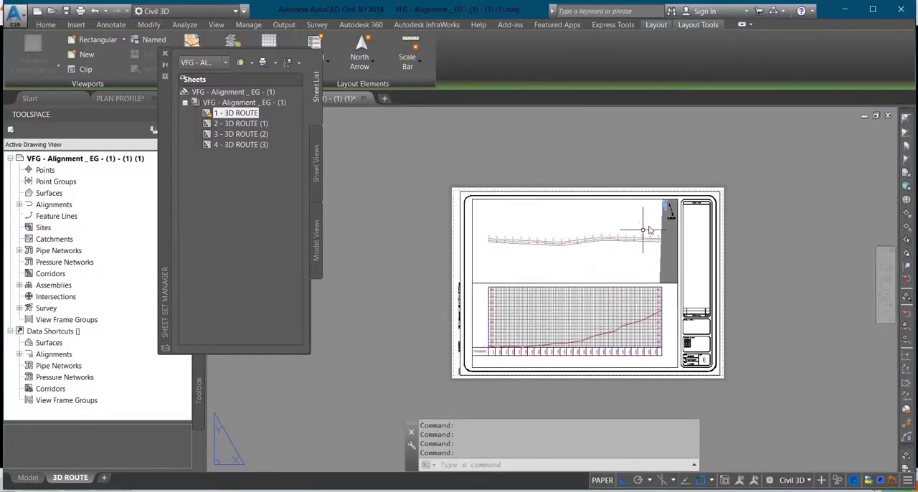
pyautogui.rightClick(253, 127)
pyautogui.click(271, 131)
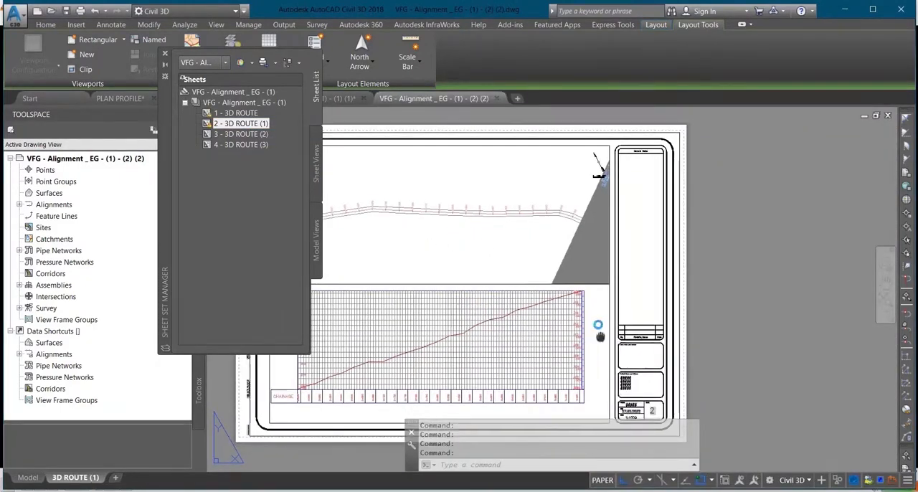
# Check the title block, profile view and the plan's first station labels on the 3D ROUTE (1) sheet
pyautogui.scroll(5, 603, 344)
pyautogui.scroll(-5, 575, 279)
pyautogui.moveTo(576, 279); pyautogui.dragTo(690, 335, button='middle')
pyautogui.scroll(-2, 474, 309)
pyautogui.scroll(4, 410, 225)
pyautogui.scroll(6, 434, 214)
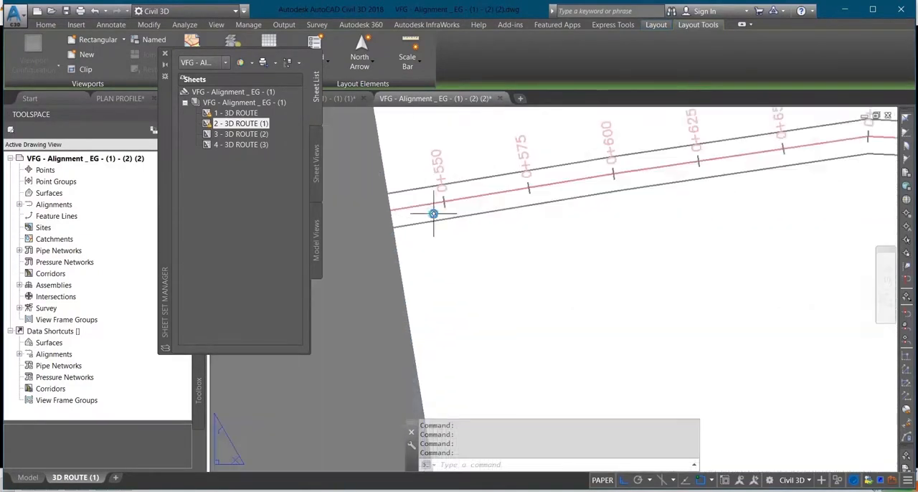
pyautogui.scroll(-1, 441, 191)
pyautogui.scroll(-6, 435, 194)
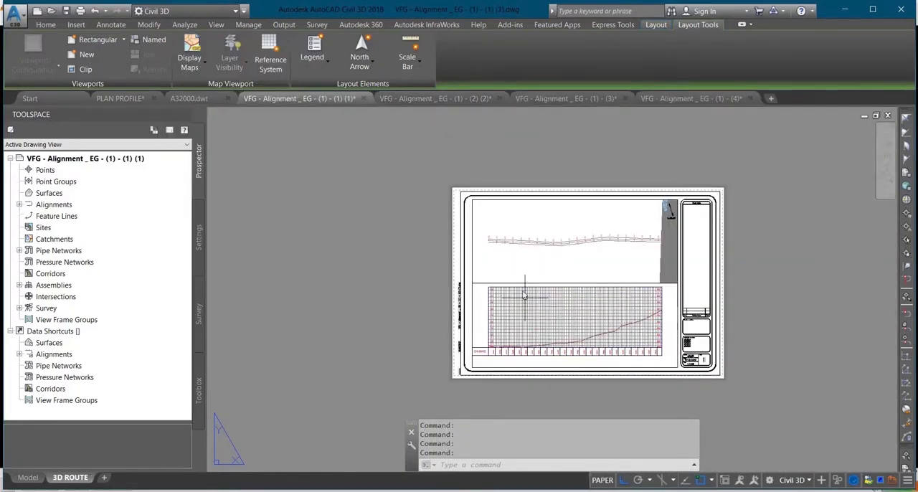
pyautogui.moveTo(560, 273); pyautogui.dragTo(480, 252, button='middle')
pyautogui.scroll(-2, 481, 252)
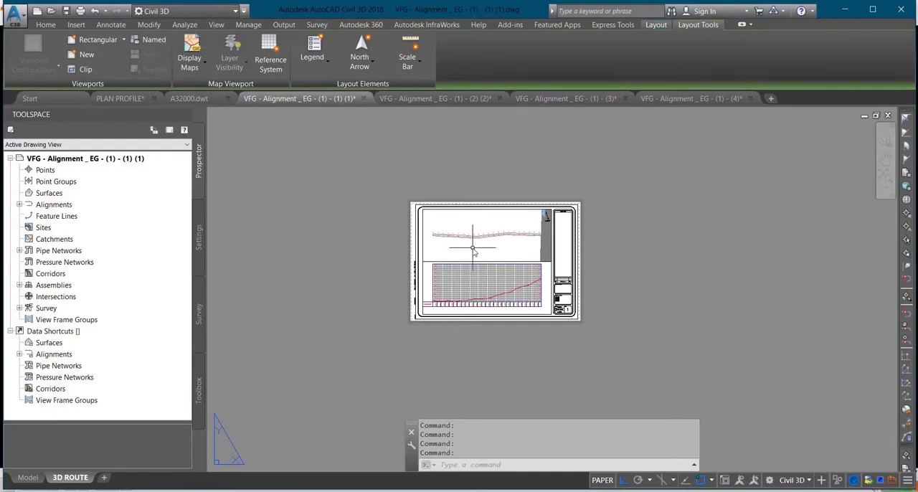
pyautogui.scroll(-2, 473, 249)
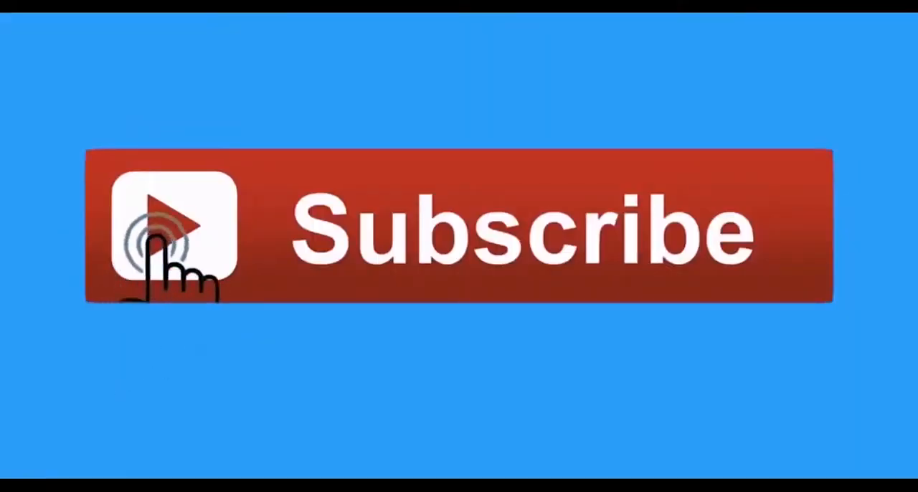